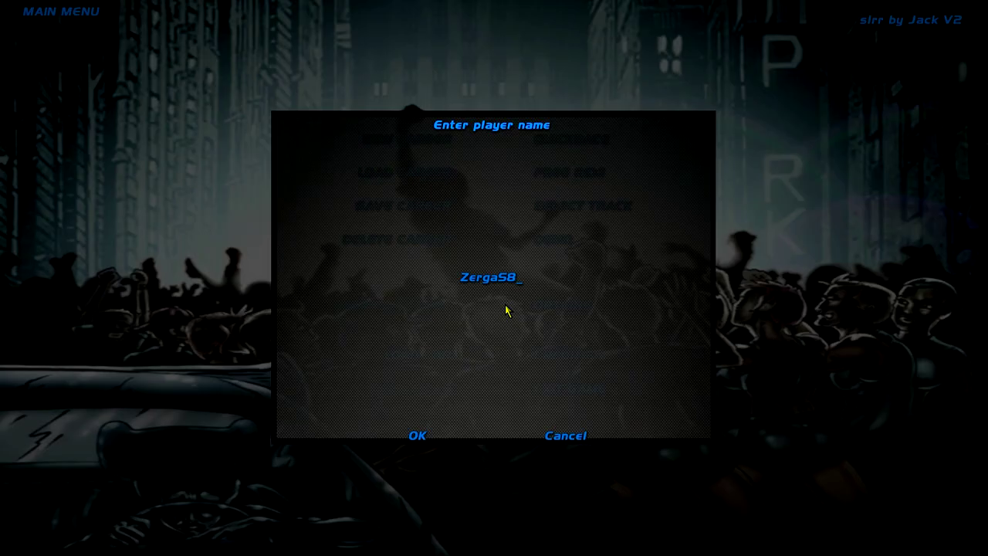
- Confirm the entered player name to move on to character selection
{"action": "left_click", "coordinate": [418, 435]}
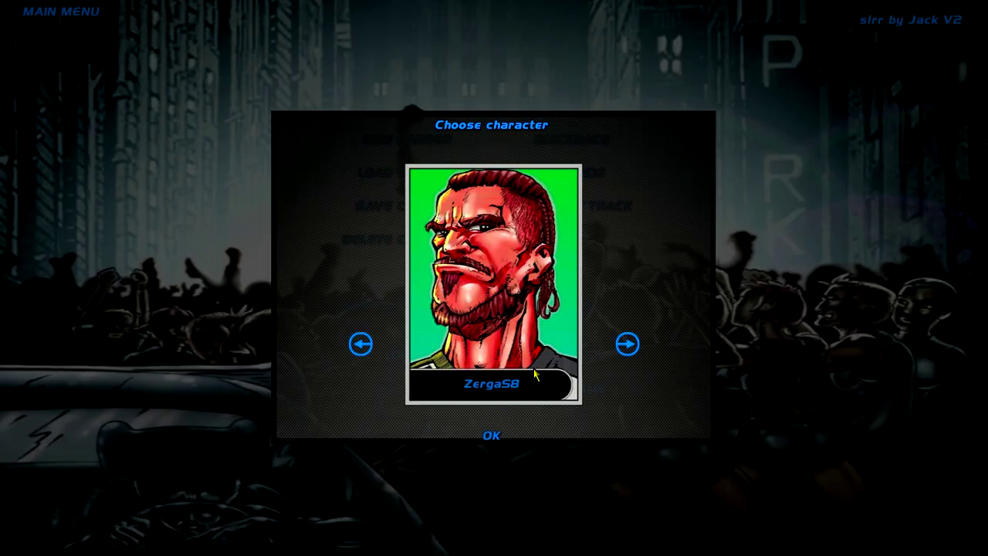
- Cycle through the character portraits to pick a career character
{"action": "left_click", "coordinate": [361, 344]}
{"action": "left_click", "coordinate": [361, 345]}
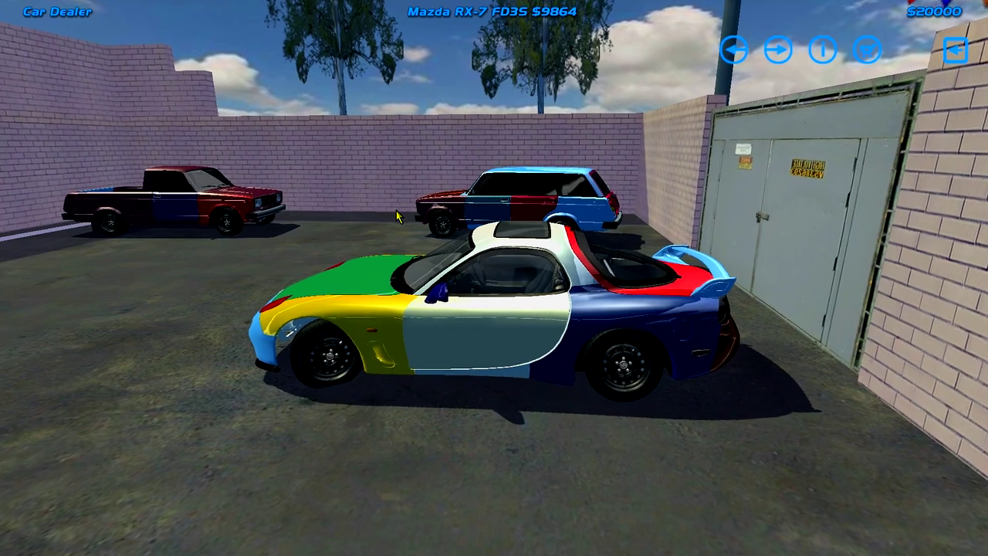
- Browse the dealer lot to the tan-interior Mazda MX-5 priced at $4,820
{"action": "left_click", "coordinate": [735, 51]}
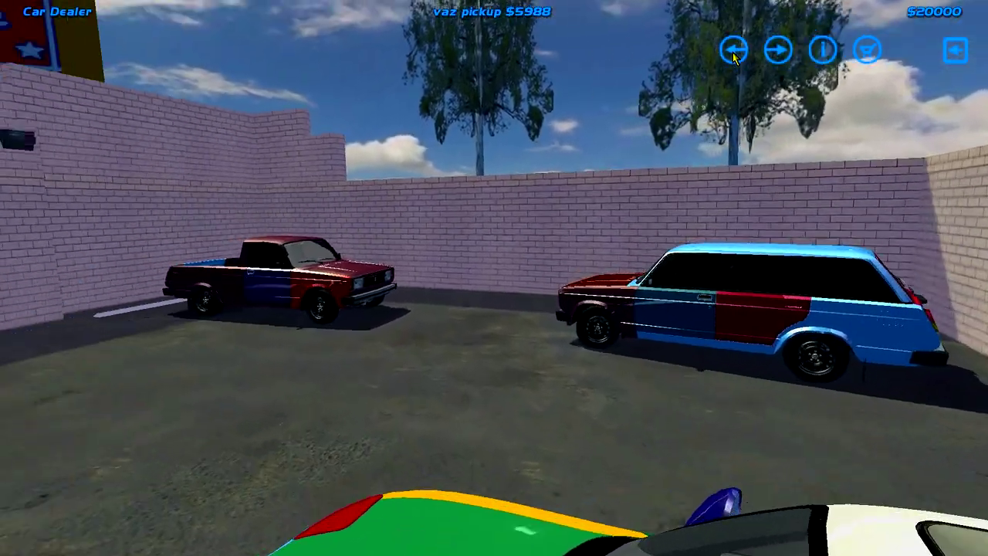
{"action": "left_click", "coordinate": [735, 54]}
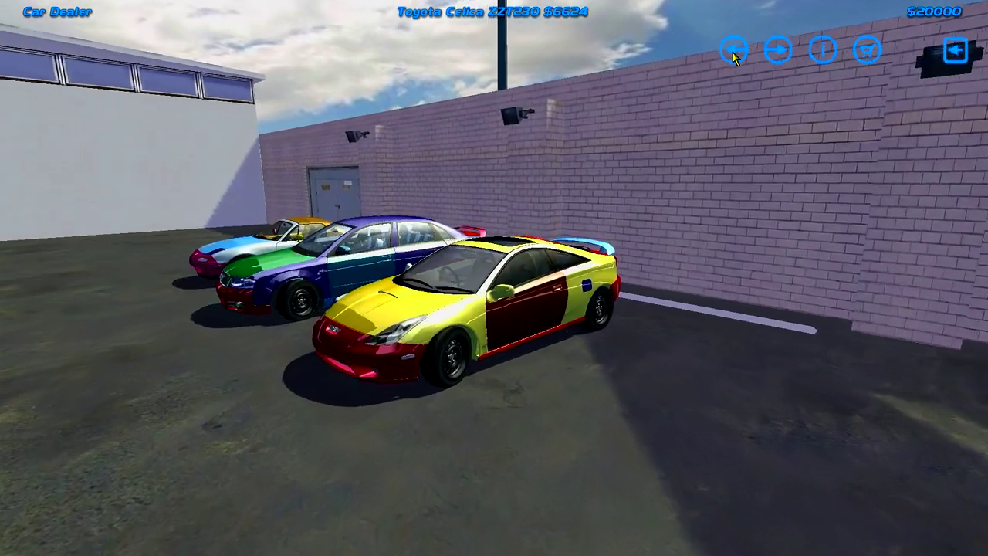
{"action": "left_click", "coordinate": [735, 54]}
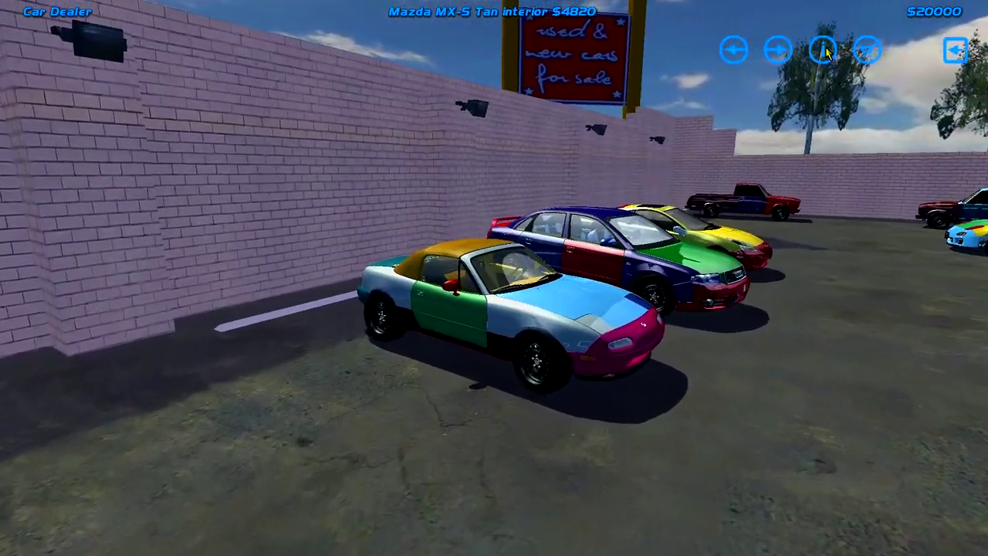
- Review the MX-5's car info, engine specs and parts value pages
{"action": "left_click", "coordinate": [820, 50]}
{"action": "left_click", "coordinate": [780, 52]}
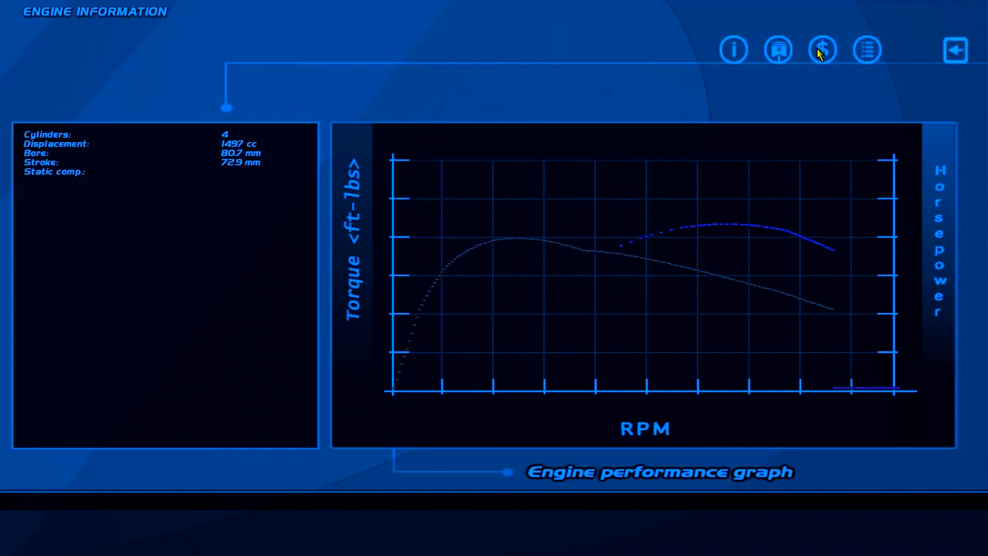
{"action": "left_click", "coordinate": [823, 48]}
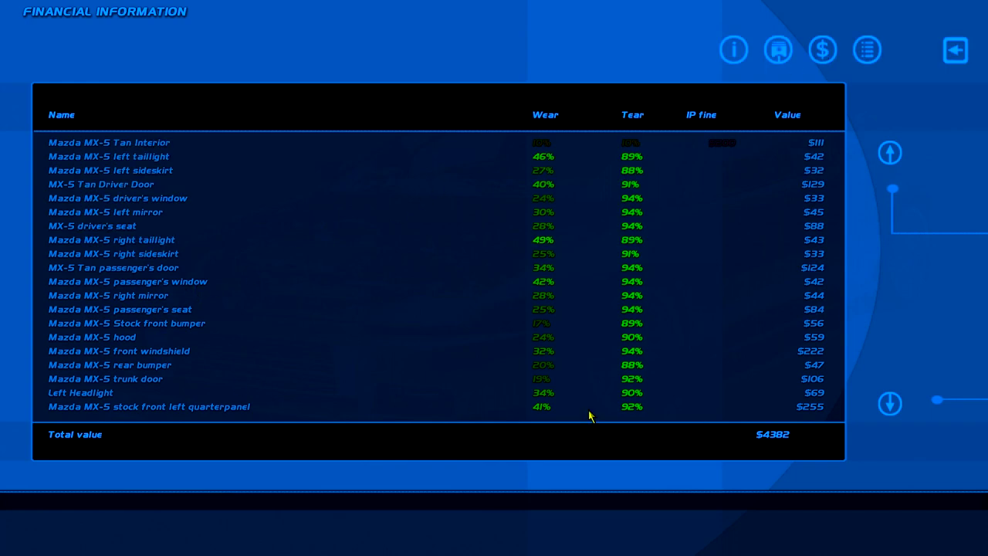
{"action": "left_click", "coordinate": [888, 405]}
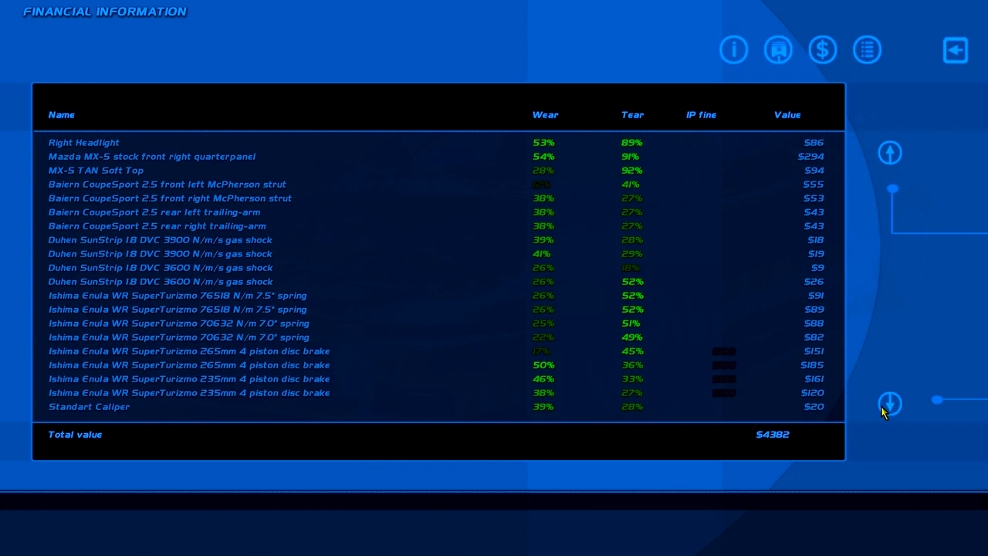
{"action": "left_click", "coordinate": [888, 404]}
{"action": "left_click", "coordinate": [890, 153]}
{"action": "left_click", "coordinate": [958, 55]}
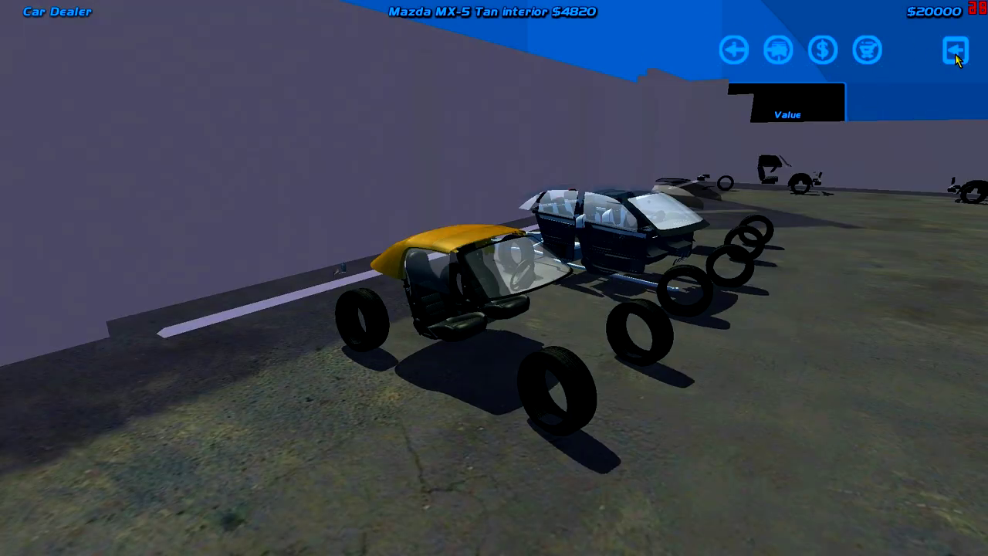
- Review the RX-7 FD3S's specs and $8,968 parts valuation, then orbit it
{"action": "left_click", "coordinate": [778, 49]}
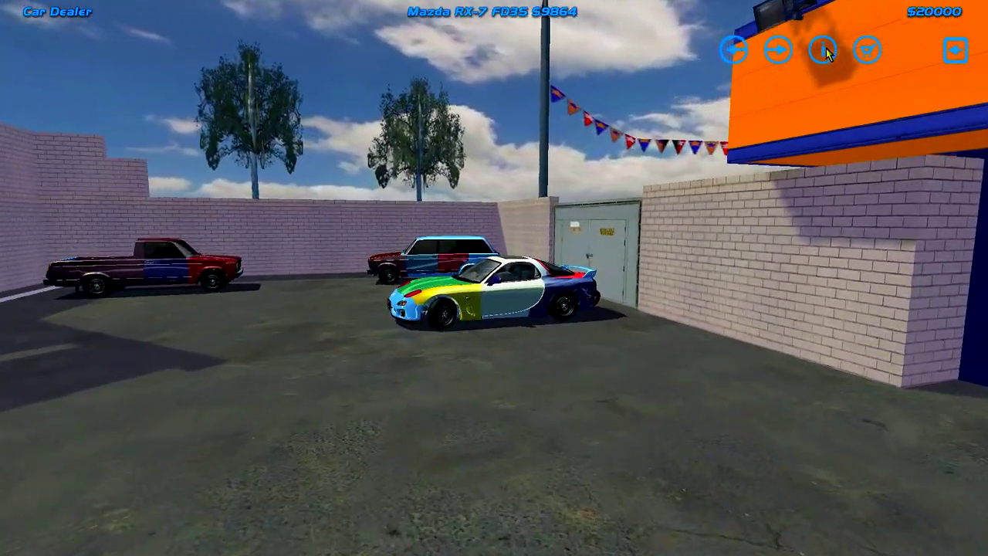
{"action": "left_click", "coordinate": [825, 51]}
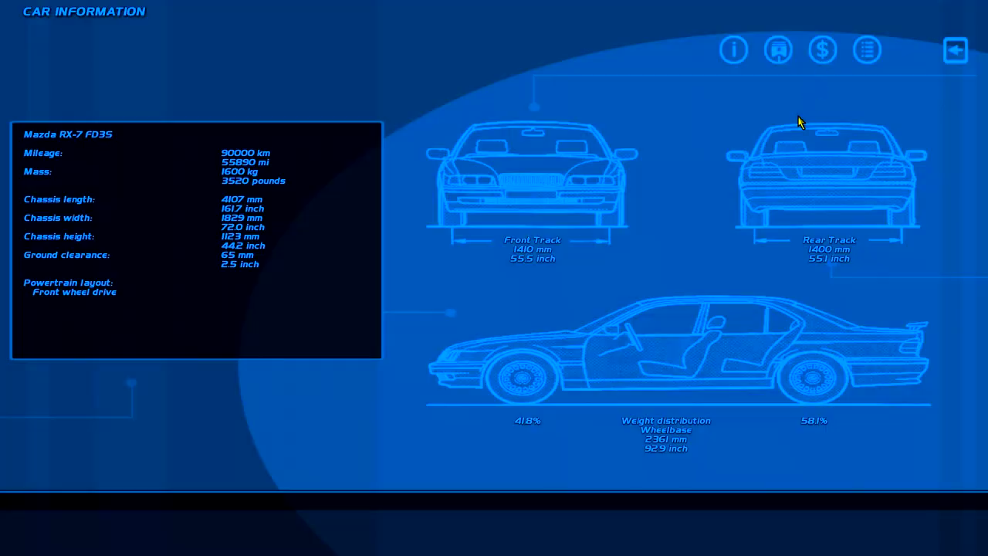
{"action": "left_click", "coordinate": [778, 51]}
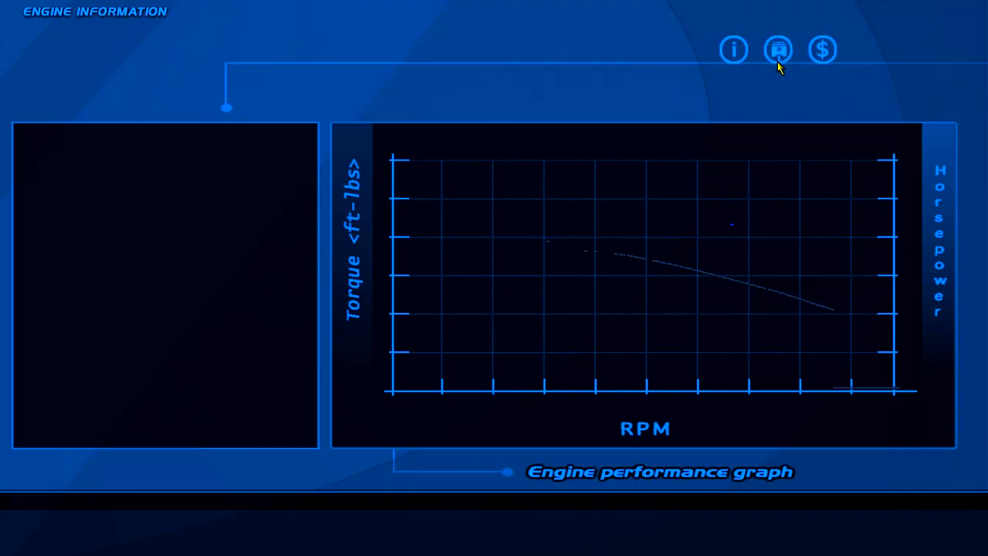
{"action": "left_click", "coordinate": [824, 49]}
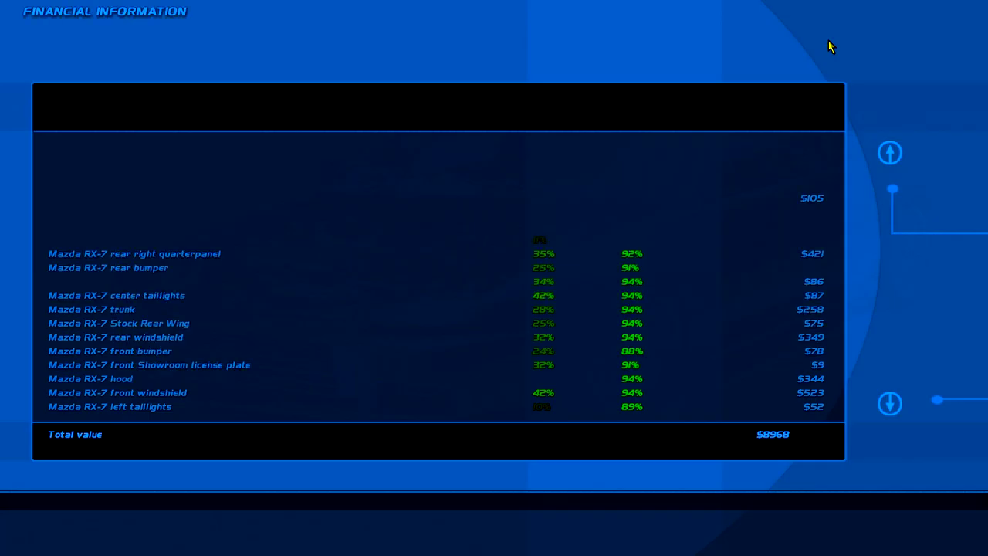
{"action": "left_click", "coordinate": [889, 403]}
{"action": "left_click", "coordinate": [892, 403]}
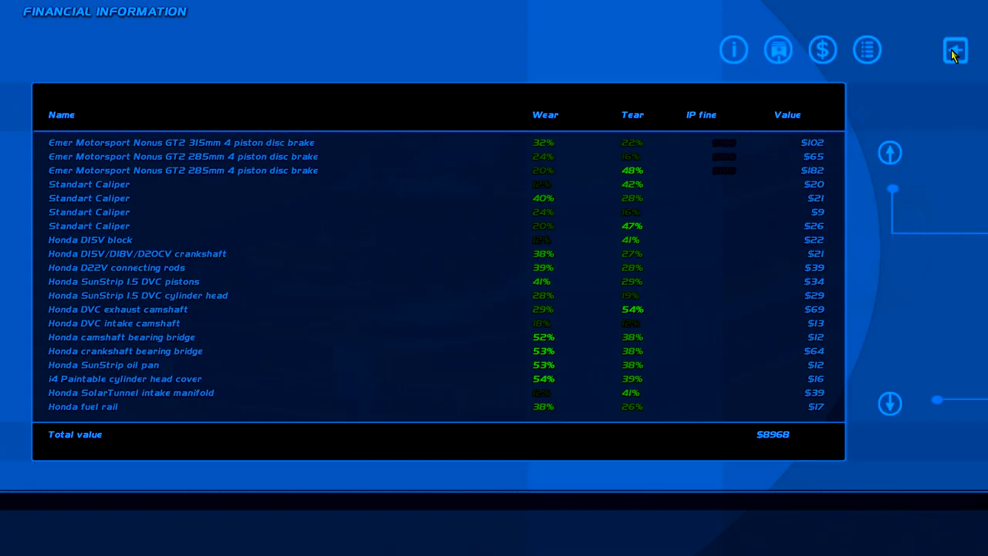
{"action": "left_click", "coordinate": [953, 49]}
{"action": "mouse_move", "coordinate": [458, 302]}
{"action": "left_mouse_down"}
{"action": "mouse_move", "coordinate": [443, 297]}
{"action": "mouse_move", "coordinate": [455, 297]}
{"action": "left_mouse_up"}
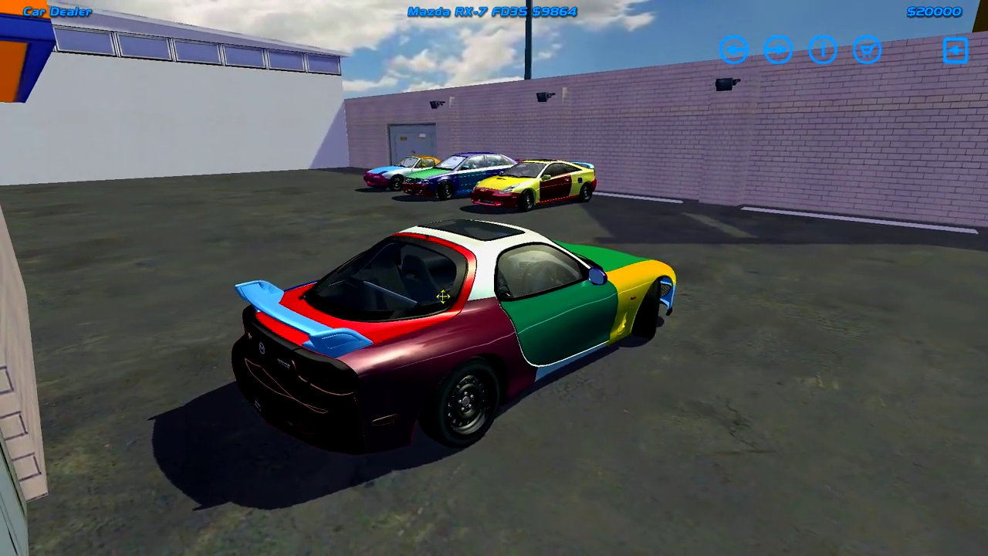
- Buy the $9,864 Mazda RX-7 FD3S from the dealer
{"action": "left_click", "coordinate": [876, 50]}
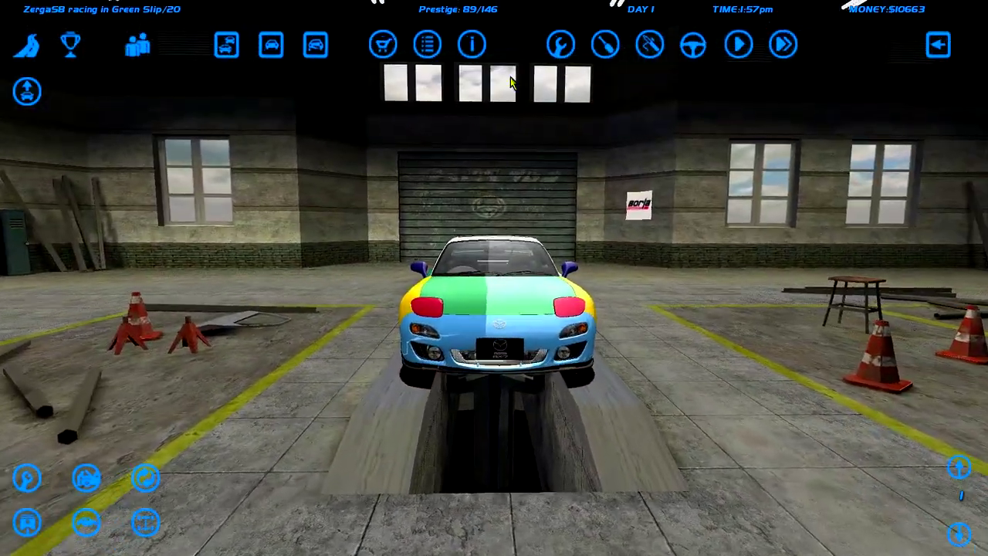
- Open the catalog's complete Engine kits grid and page forward once
{"action": "left_click", "coordinate": [512, 82]}
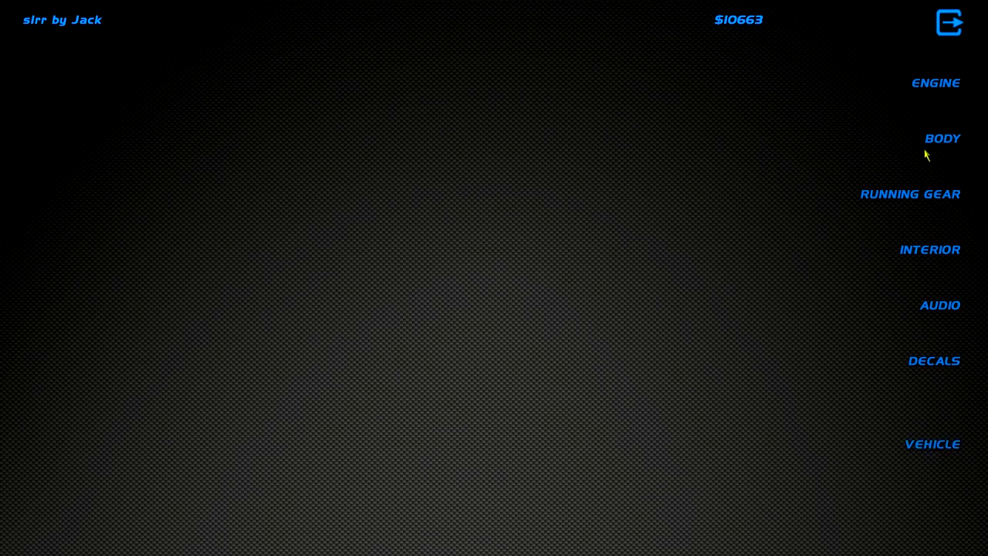
{"action": "left_click", "coordinate": [935, 82]}
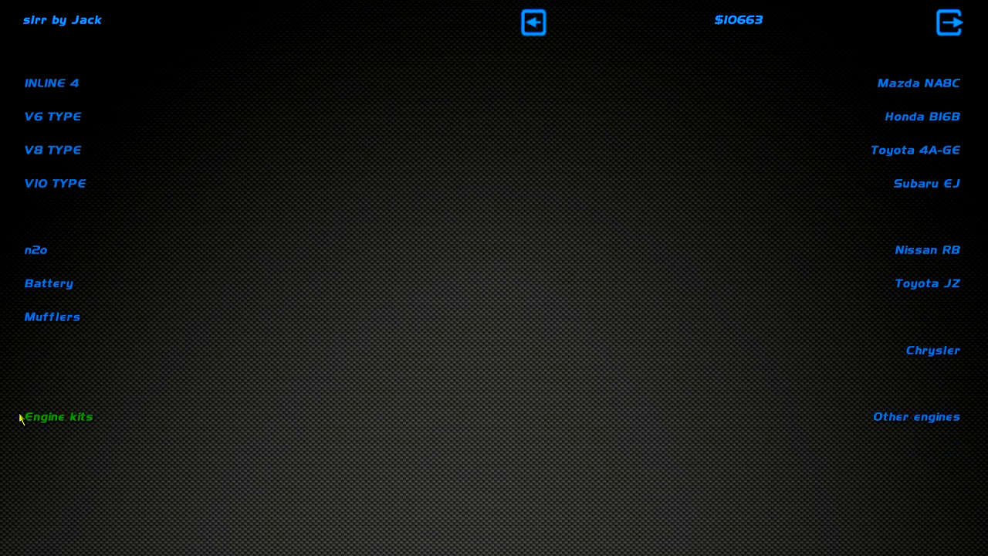
{"action": "left_click", "coordinate": [919, 419]}
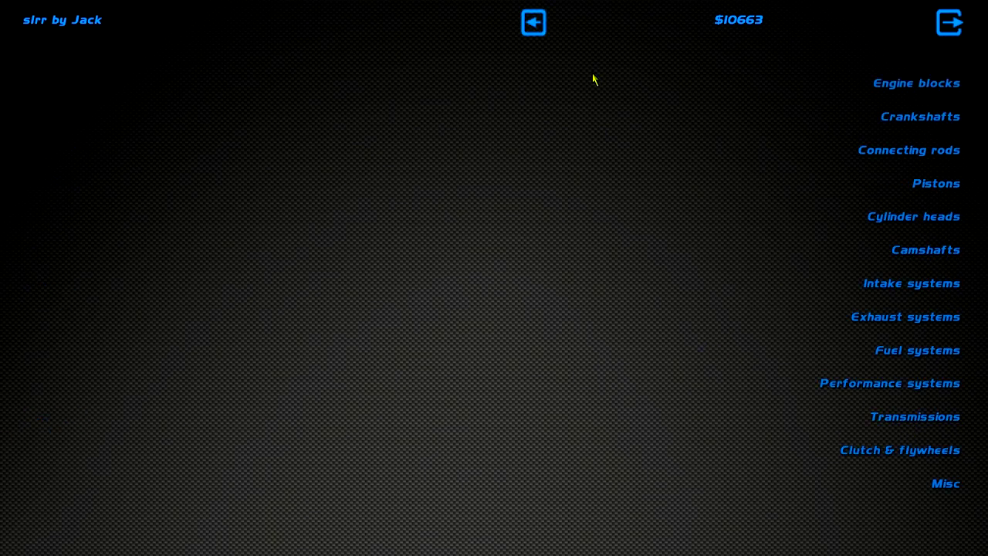
{"action": "left_click", "coordinate": [534, 21]}
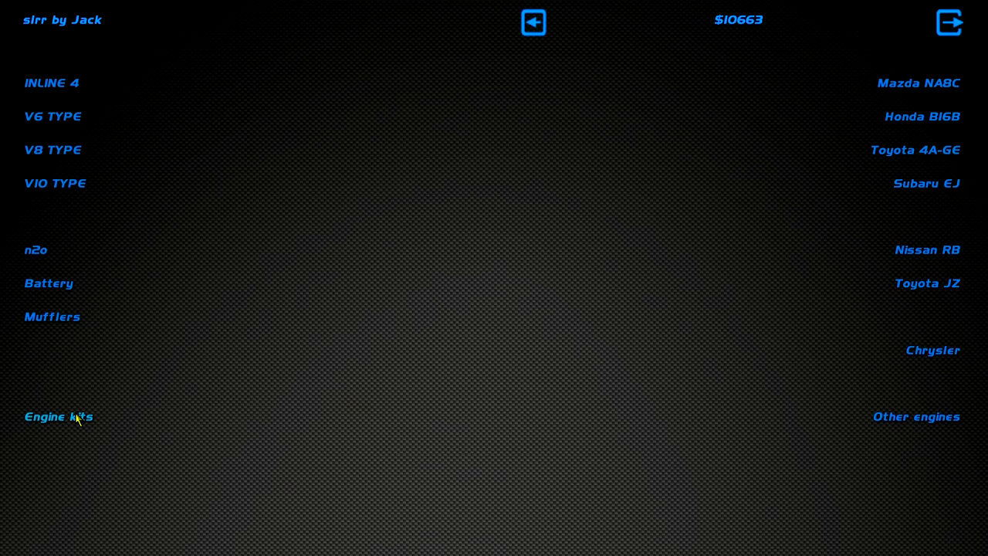
{"action": "left_click", "coordinate": [77, 419]}
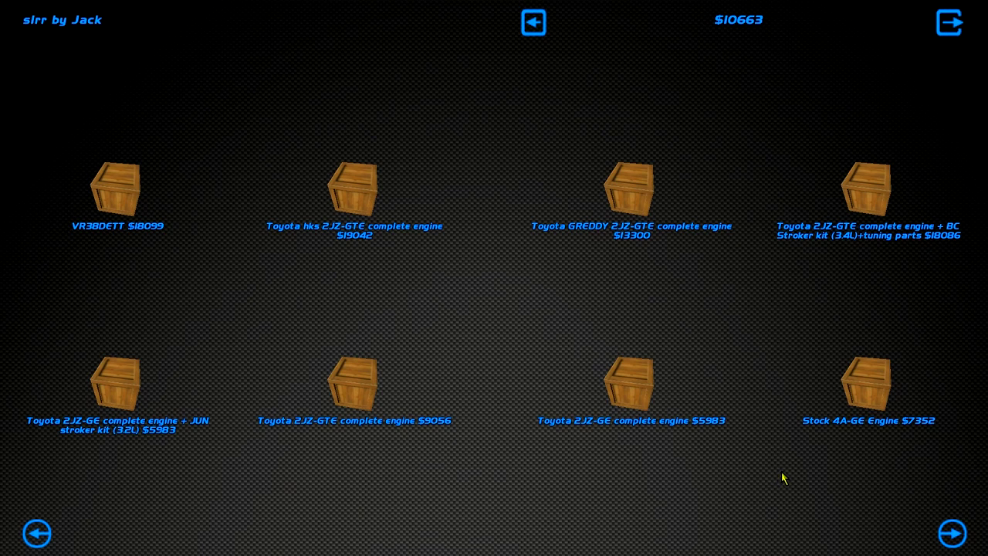
{"action": "left_click", "coordinate": [952, 535]}
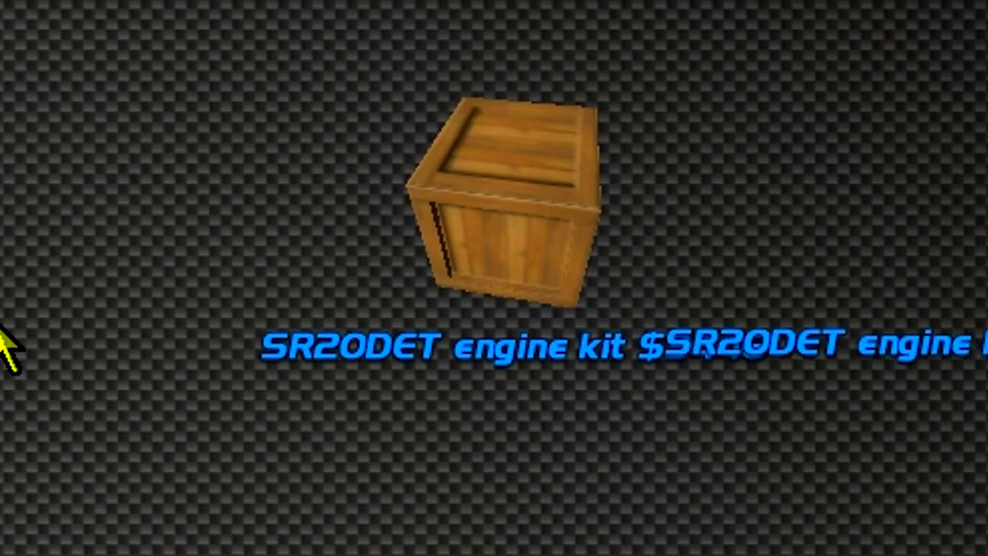
{"action": "scroll", "coordinate": [392, 399], "scroll_direction": "down", "scroll_amount": 2}
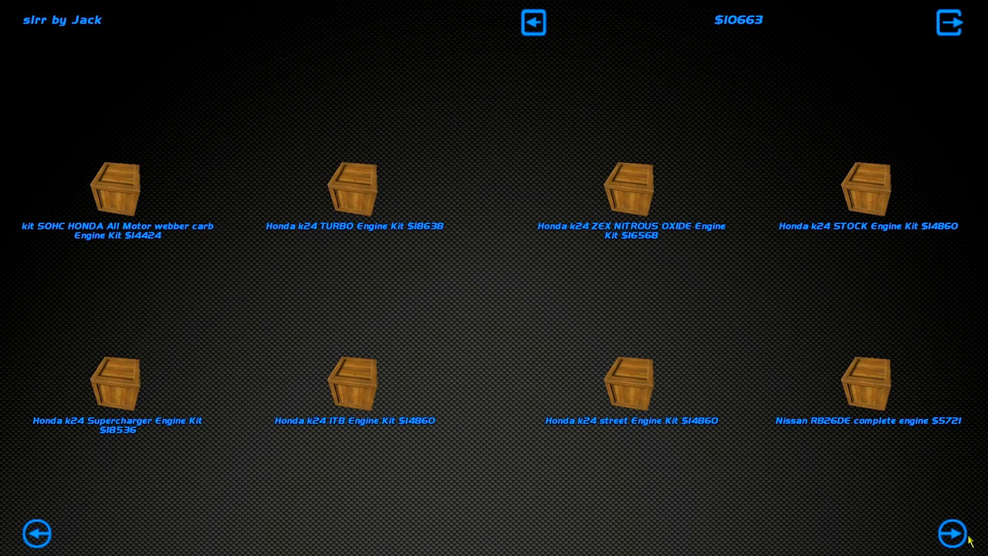
- Page through the engine kits to the page with the SR20DET kit
{"action": "left_click", "coordinate": [958, 533]}
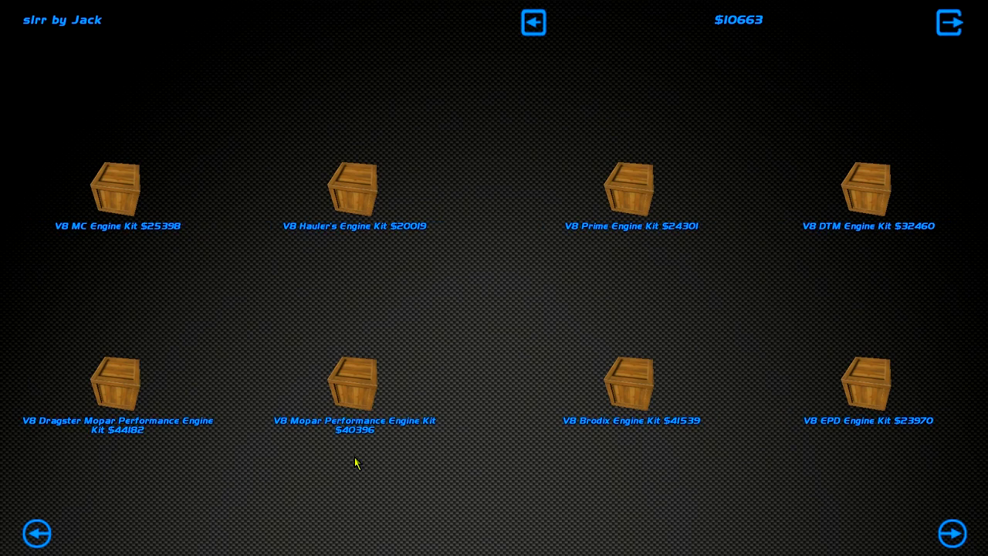
{"action": "left_click", "coordinate": [957, 534]}
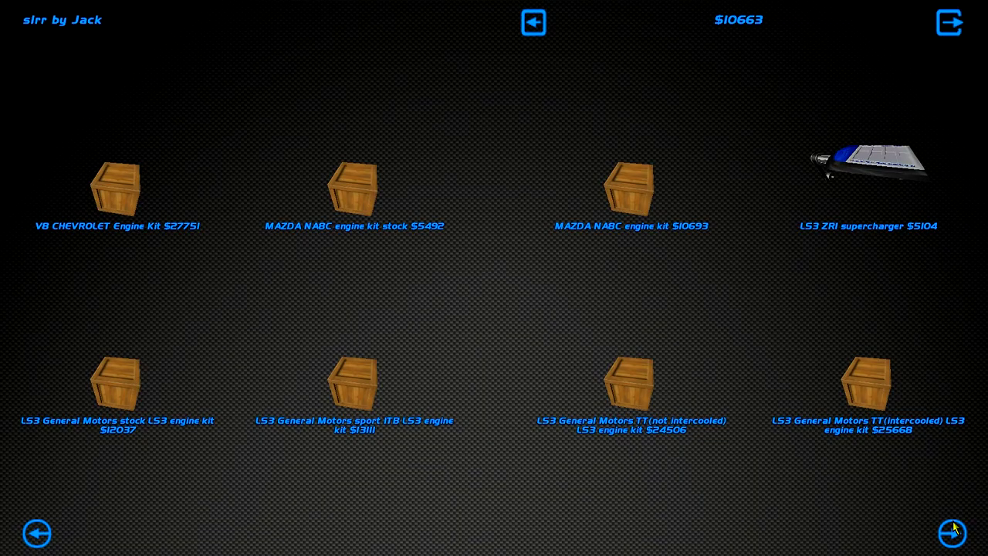
{"action": "left_click", "coordinate": [954, 529]}
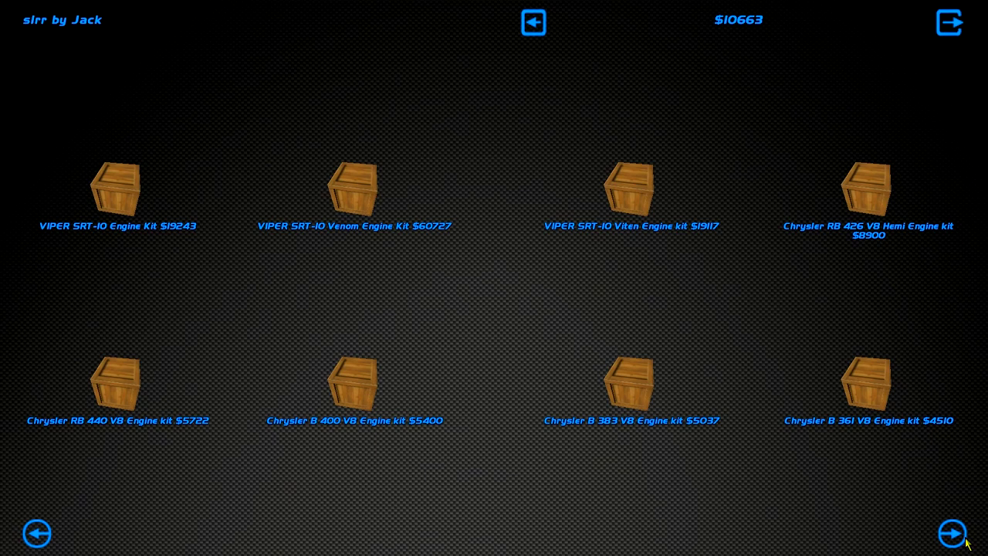
{"action": "left_click", "coordinate": [954, 531]}
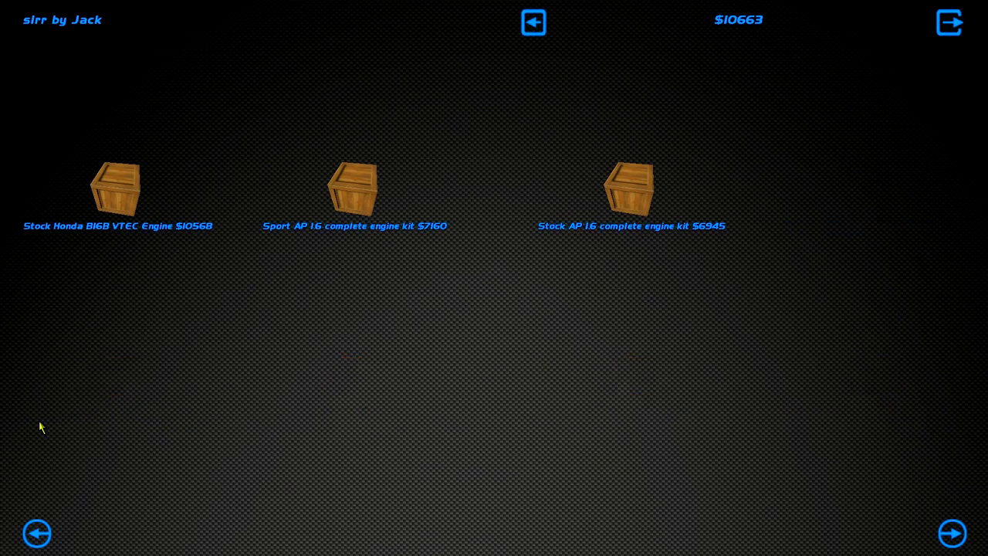
{"action": "left_click", "coordinate": [38, 532]}
{"action": "left_click", "coordinate": [37, 533]}
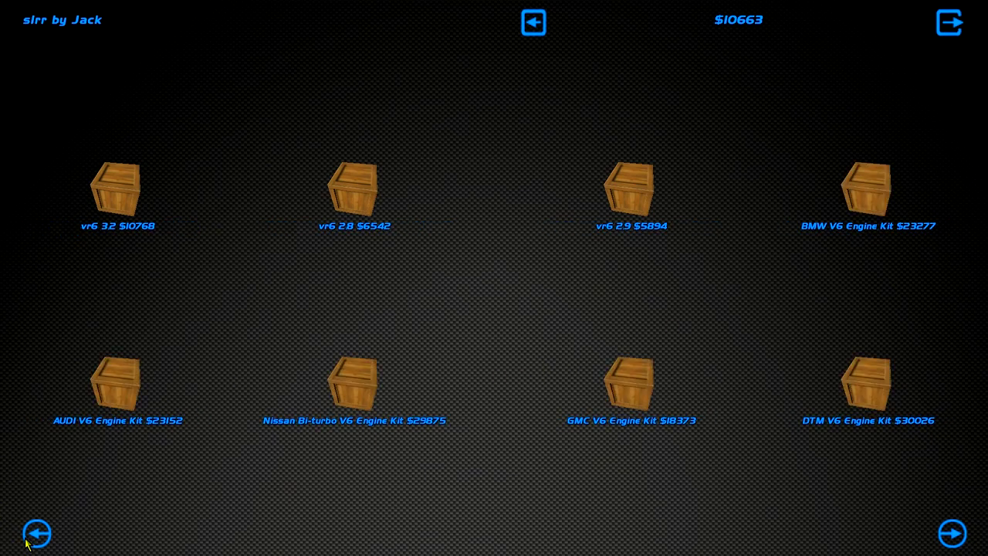
{"action": "left_click", "coordinate": [37, 533]}
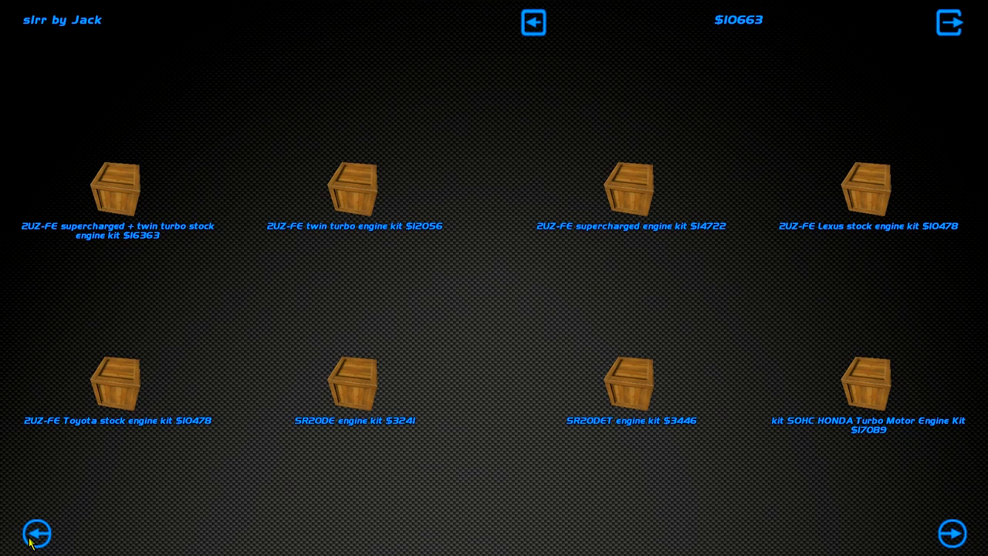
{"action": "left_click", "coordinate": [948, 537]}
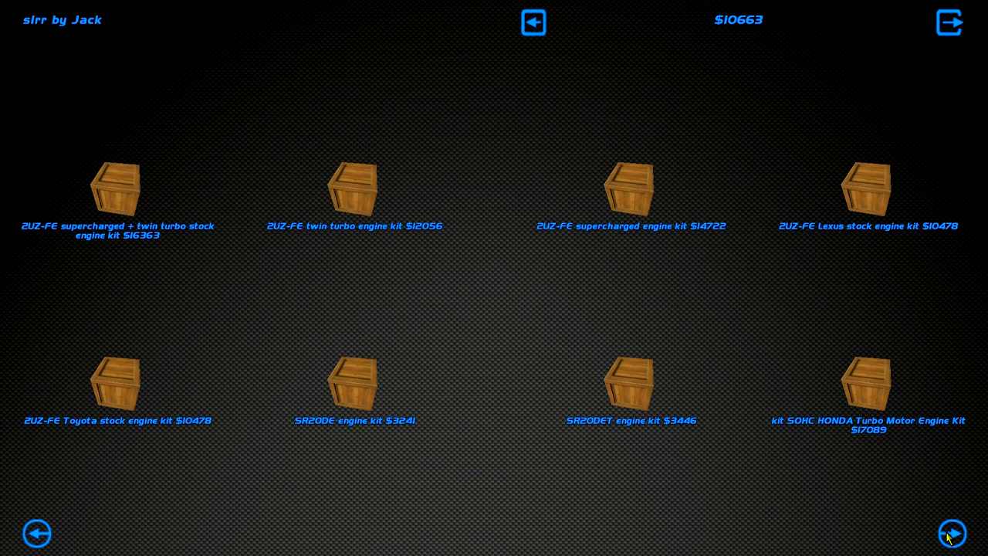
- Buy the SR20DET engine kit, leaving $7,217, and return to engine categories
{"action": "left_click", "coordinate": [630, 394]}
{"action": "left_click", "coordinate": [340, 493]}
{"action": "left_click", "coordinate": [535, 22]}
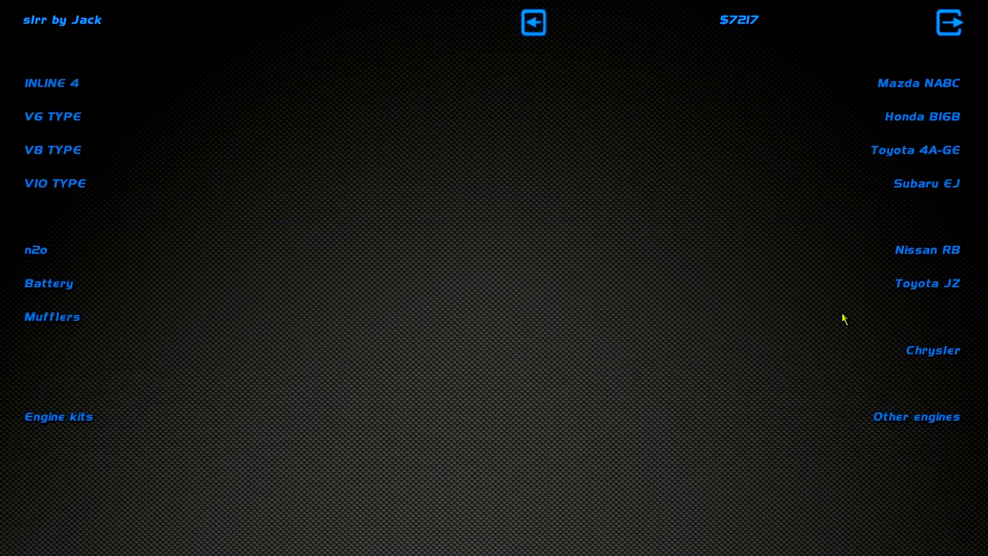
- Buy a Control-brand tyre from Running gear, leaving $6,719
{"action": "left_click", "coordinate": [536, 22]}
{"action": "left_click", "coordinate": [894, 205]}
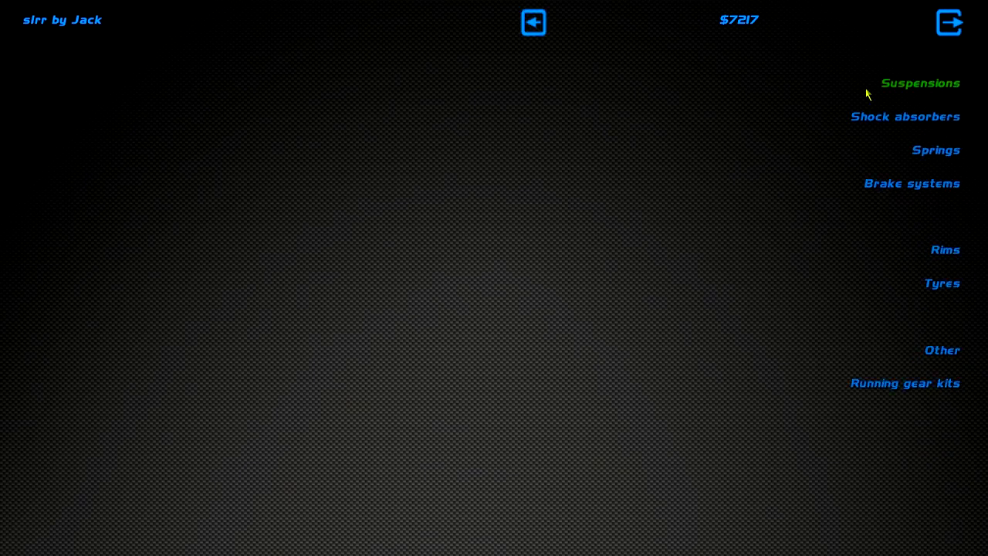
{"action": "left_click", "coordinate": [908, 256]}
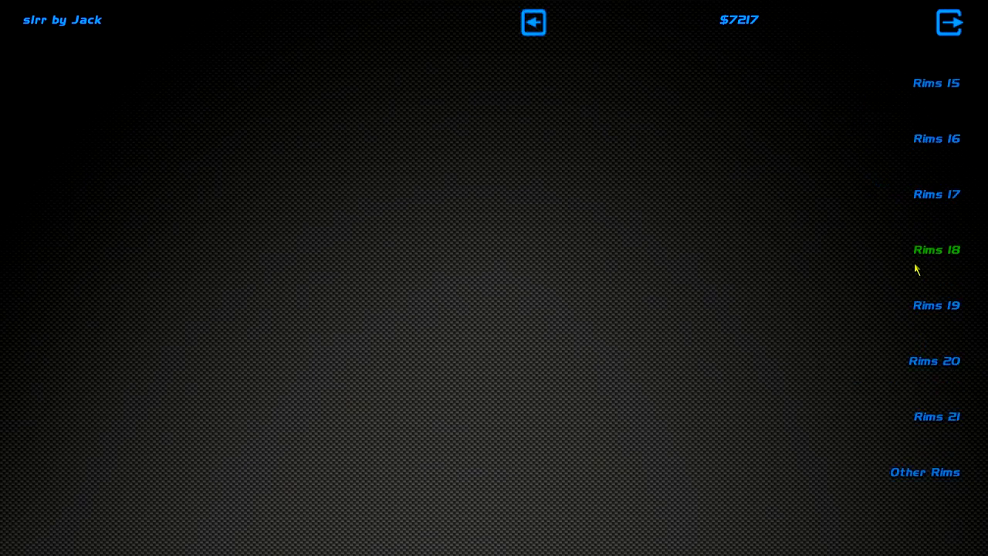
{"action": "left_click", "coordinate": [934, 306]}
{"action": "left_click", "coordinate": [931, 309]}
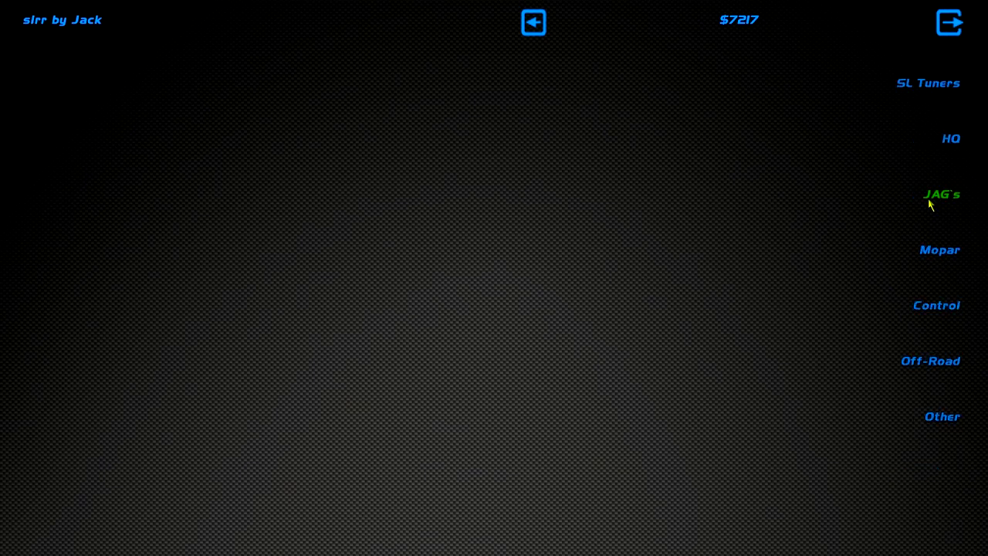
{"action": "left_click", "coordinate": [946, 313]}
{"action": "left_click", "coordinate": [942, 194]}
{"action": "left_click", "coordinate": [948, 251]}
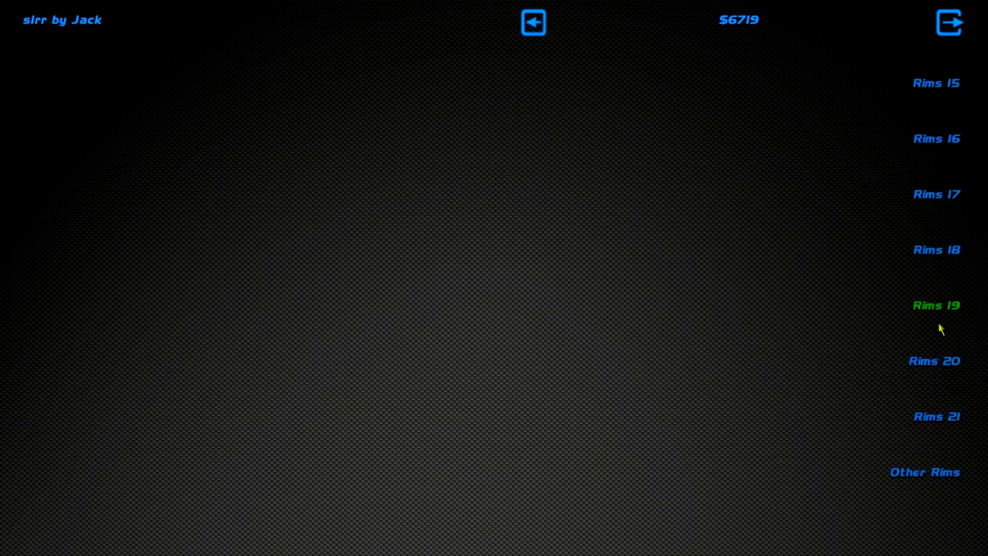
- Buy two CST Hiperl Zero 18x10 rims, leaving $6,421, and return to the garage
{"action": "left_click", "coordinate": [930, 263]}
{"action": "left_click", "coordinate": [958, 536]}
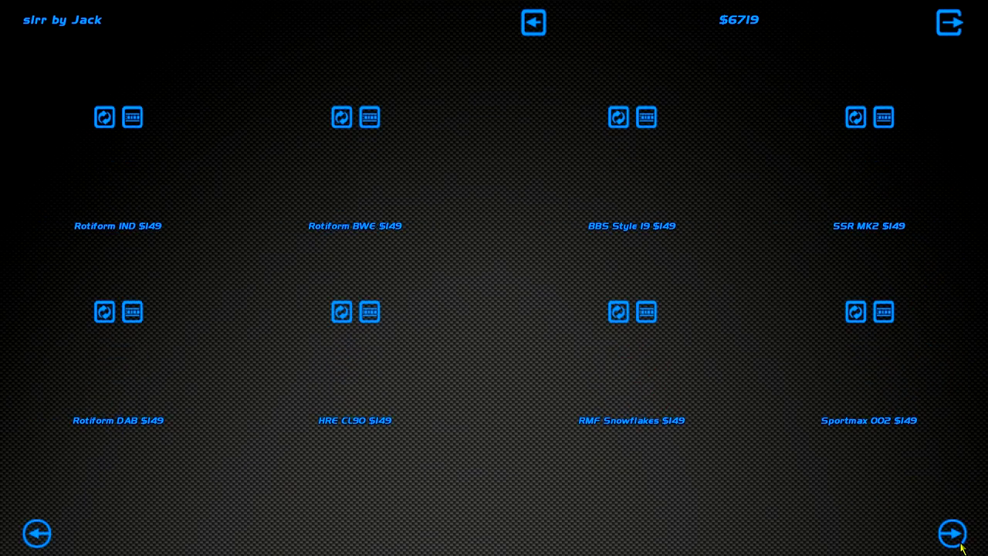
{"action": "left_click", "coordinate": [958, 537]}
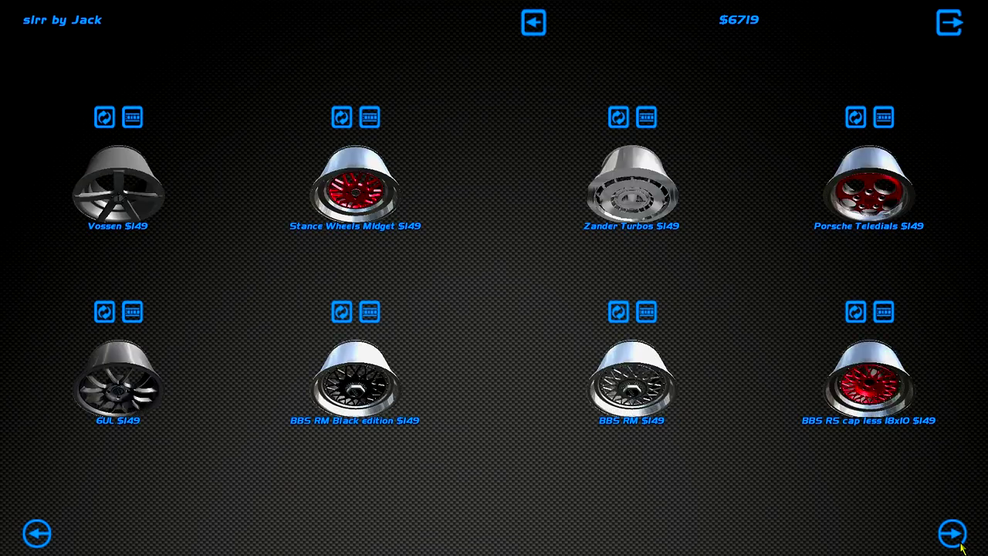
{"action": "left_click", "coordinate": [958, 537]}
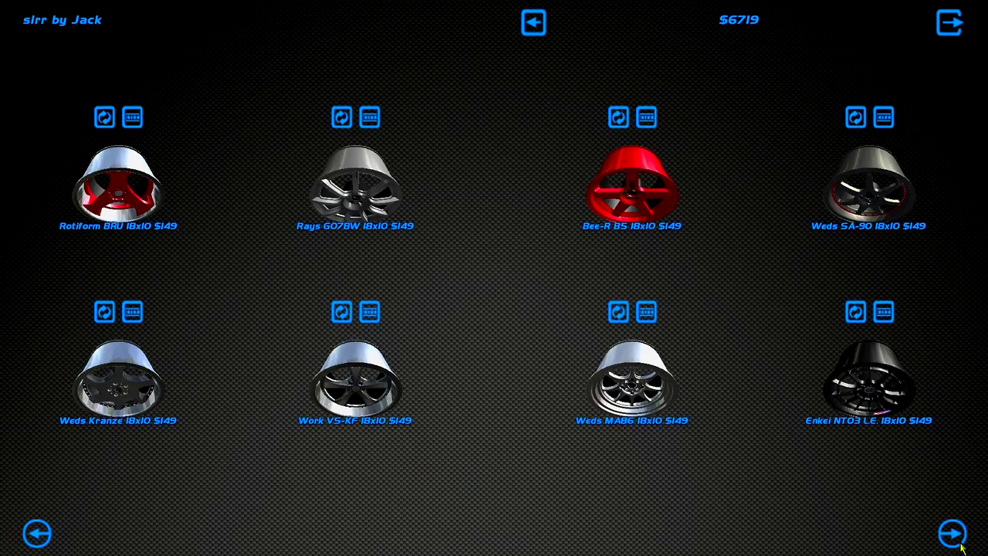
{"action": "left_click", "coordinate": [957, 536]}
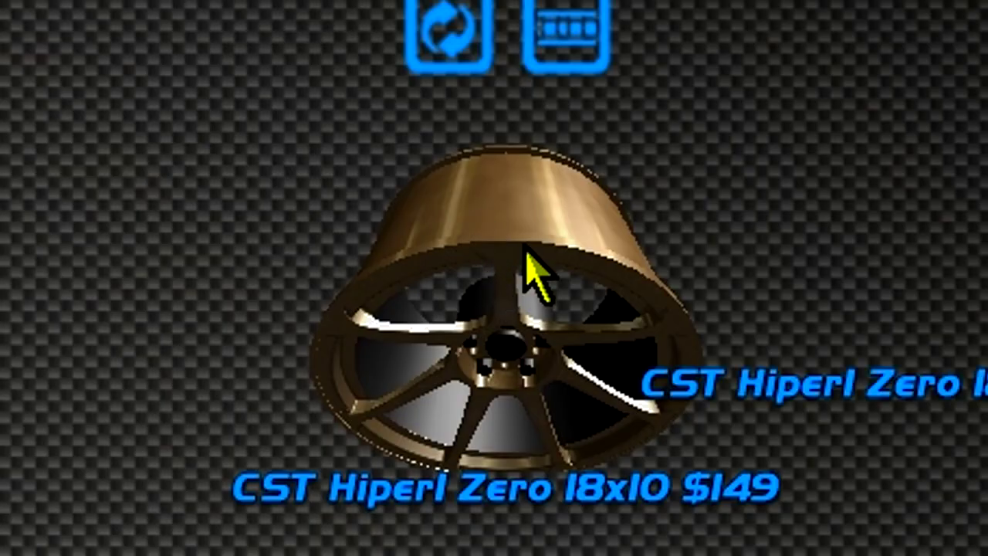
{"action": "left_click", "coordinate": [592, 371]}
{"action": "key", "text": "Escape"}
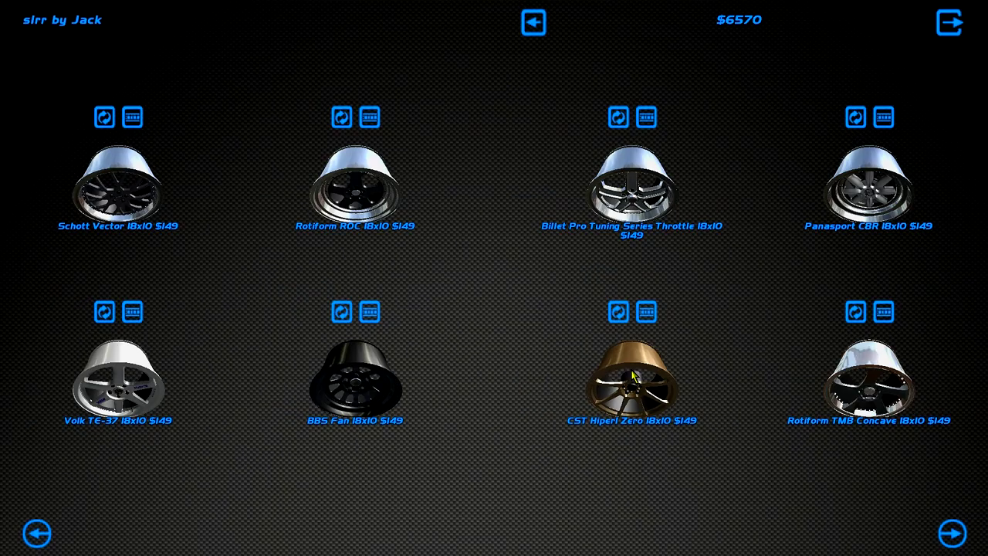
{"action": "left_click", "coordinate": [632, 377]}
{"action": "left_click", "coordinate": [343, 488]}
{"action": "left_click", "coordinate": [535, 22]}
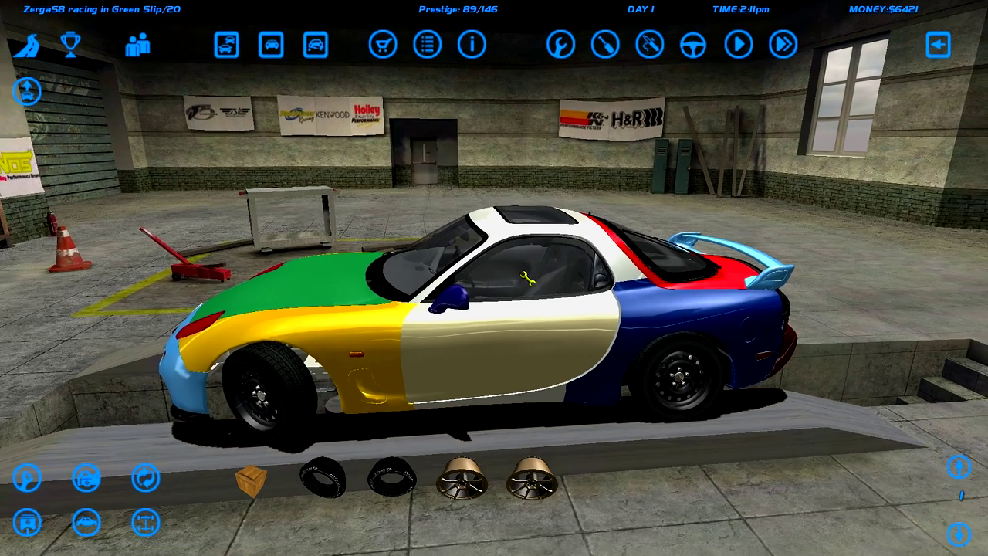
- Fit both bronze rims and tyres onto the chassis hubs, then dismiss the no-engine warning
{"action": "mouse_move", "coordinate": [494, 309]}
{"action": "left_mouse_down"}
{"action": "mouse_move", "coordinate": [578, 343]}
{"action": "mouse_move", "coordinate": [495, 386]}
{"action": "left_mouse_up"}
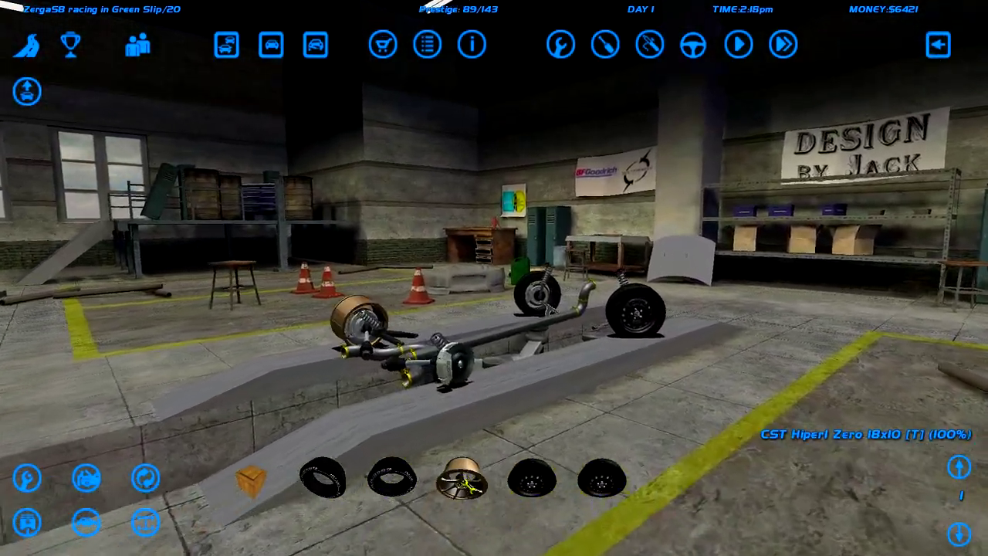
{"action": "double_click", "coordinate": [464, 482]}
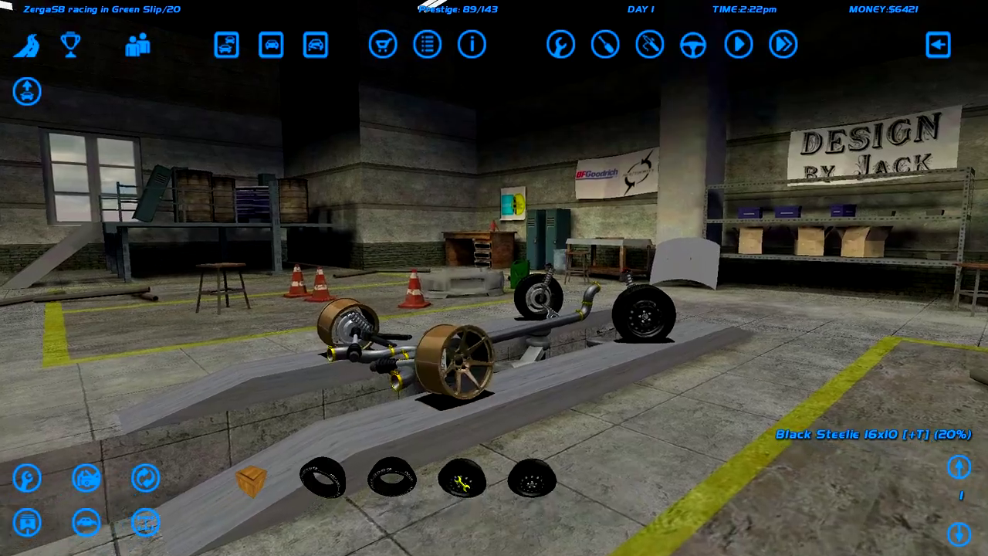
{"action": "double_click", "coordinate": [393, 482]}
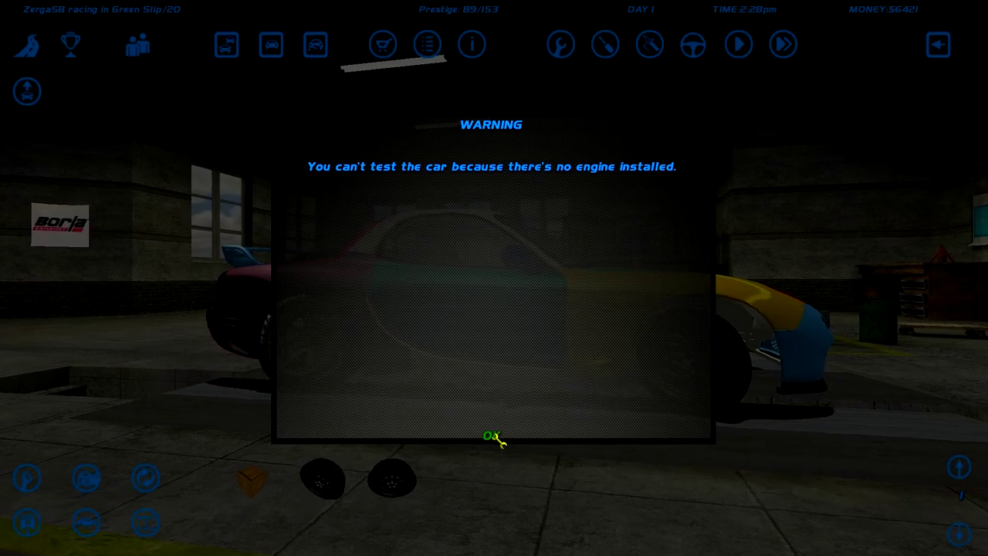
{"action": "left_click", "coordinate": [493, 436]}
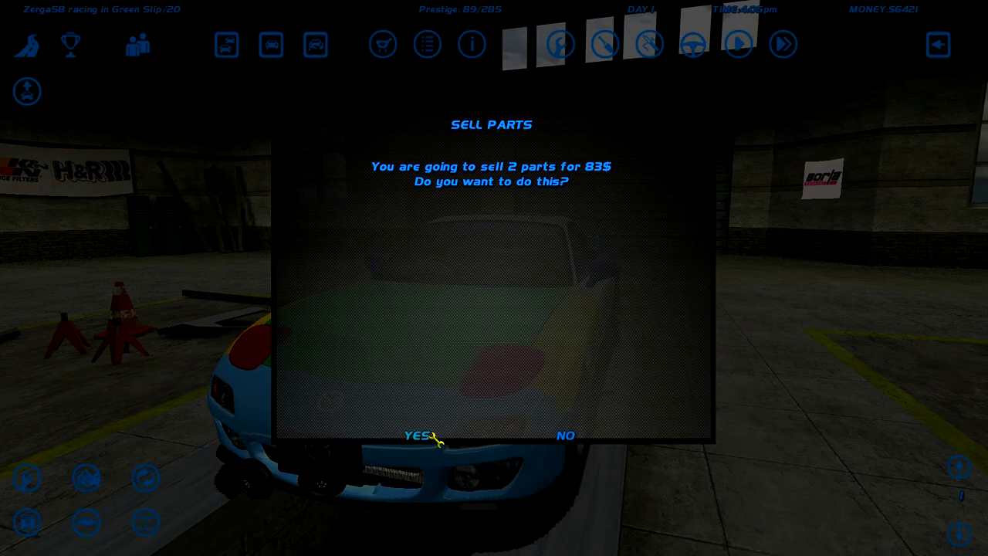
- Confirm selling the two parts for $83, then orbit lower around the SR20DET chassis
{"action": "left_click", "coordinate": [421, 436]}
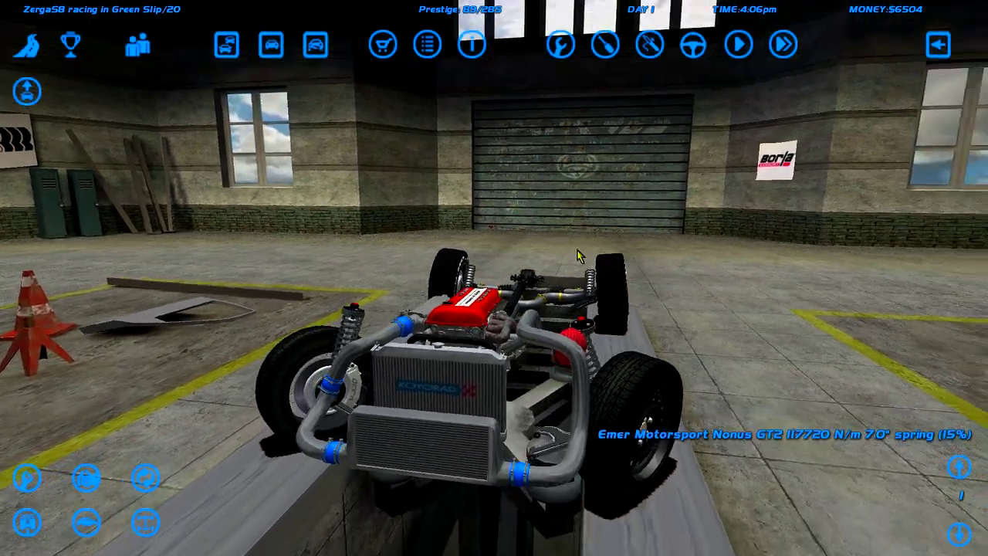
{"action": "left_click_drag", "start_coordinate": [564, 249], "coordinate": [508, 377]}
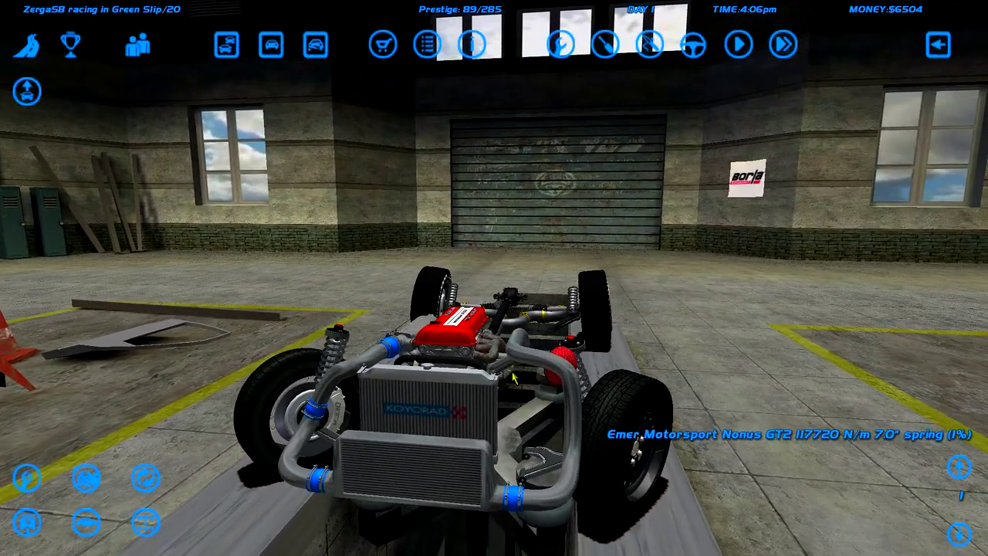
- Accept the turbo's current wastegate pressure setting
{"action": "left_click_drag", "start_coordinate": [535, 369], "coordinate": [438, 355]}
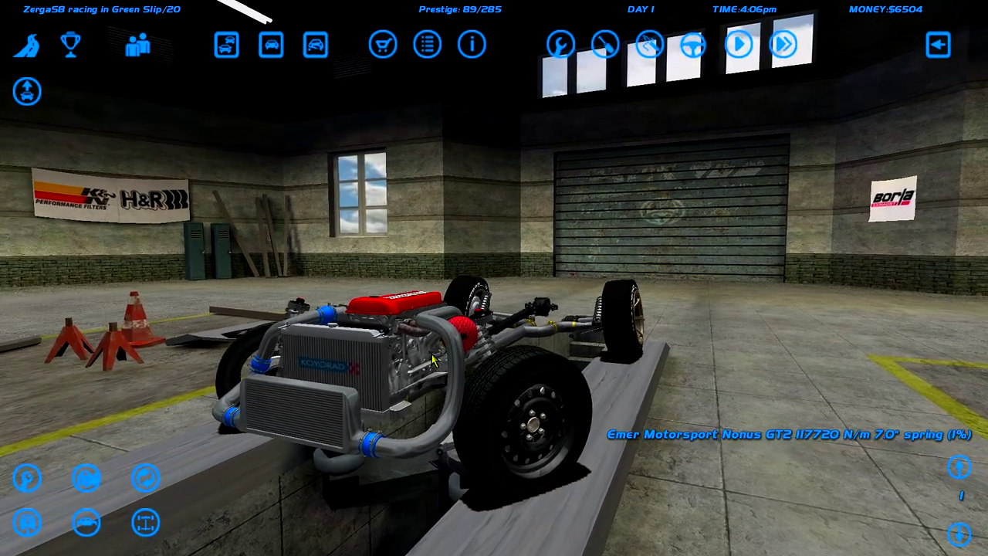
{"action": "left_click", "coordinate": [438, 355]}
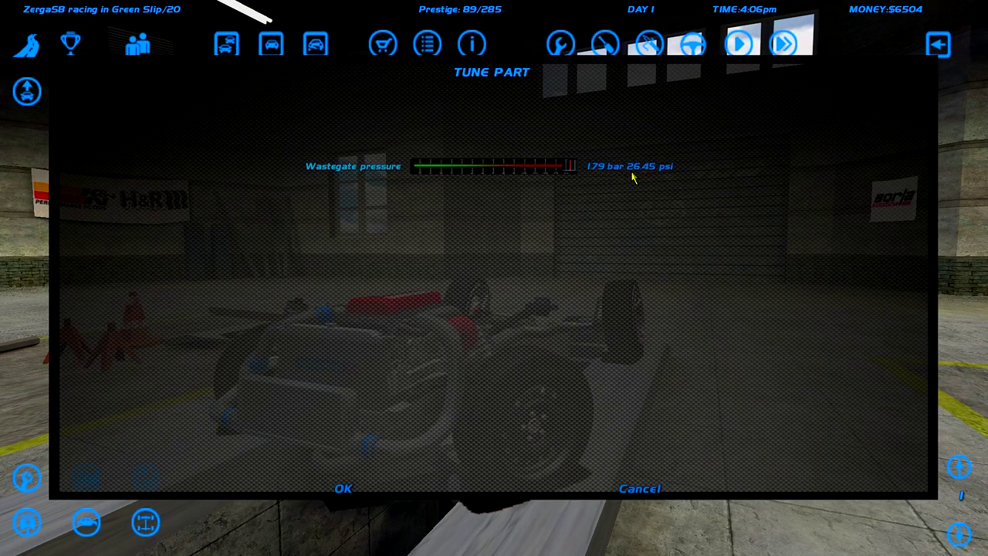
{"action": "left_click", "coordinate": [344, 489]}
- Check the engine information screen showing 411 HP at 6,750 RPM
{"action": "left_click", "coordinate": [472, 44]}
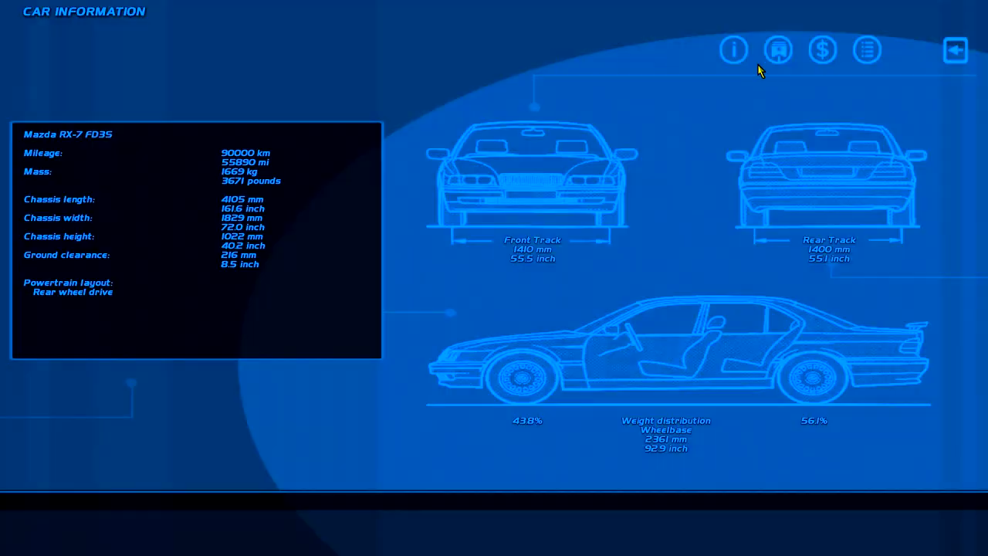
{"action": "left_click", "coordinate": [778, 50]}
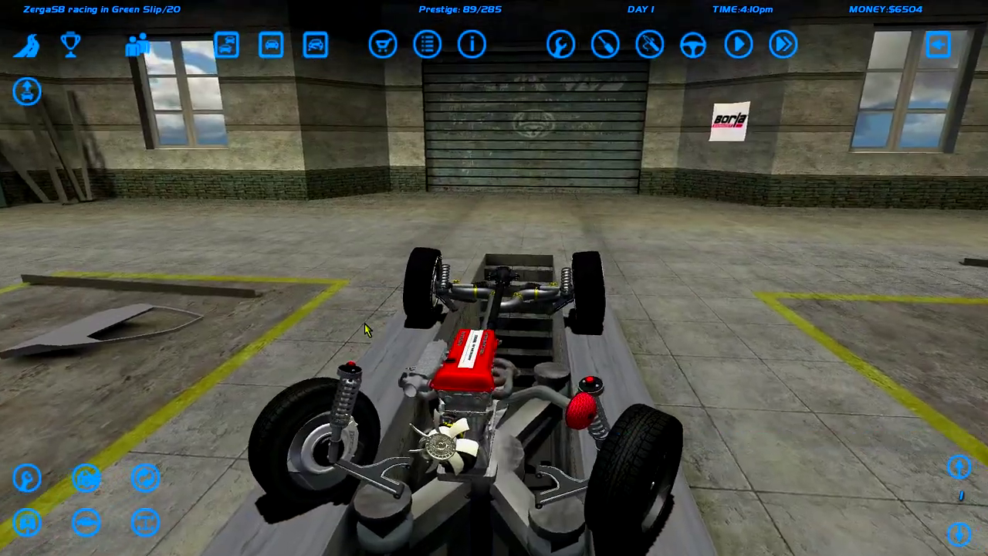
{"action": "left_click_drag", "start_coordinate": [368, 330], "coordinate": [527, 386]}
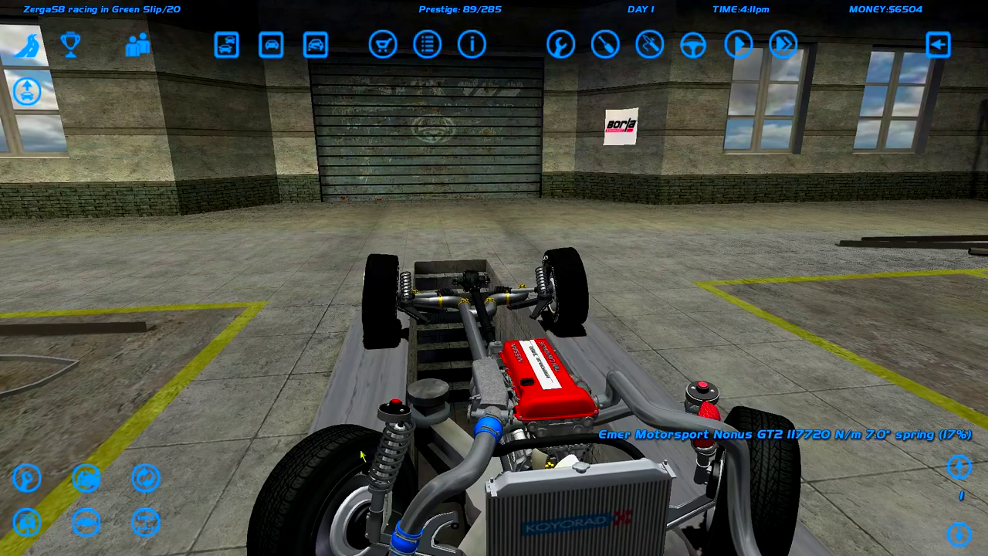
- Hide the wheels, leave the fuel mixture at 14.50:1 A/F, and restore the full body view
{"action": "left_click", "coordinate": [140, 527]}
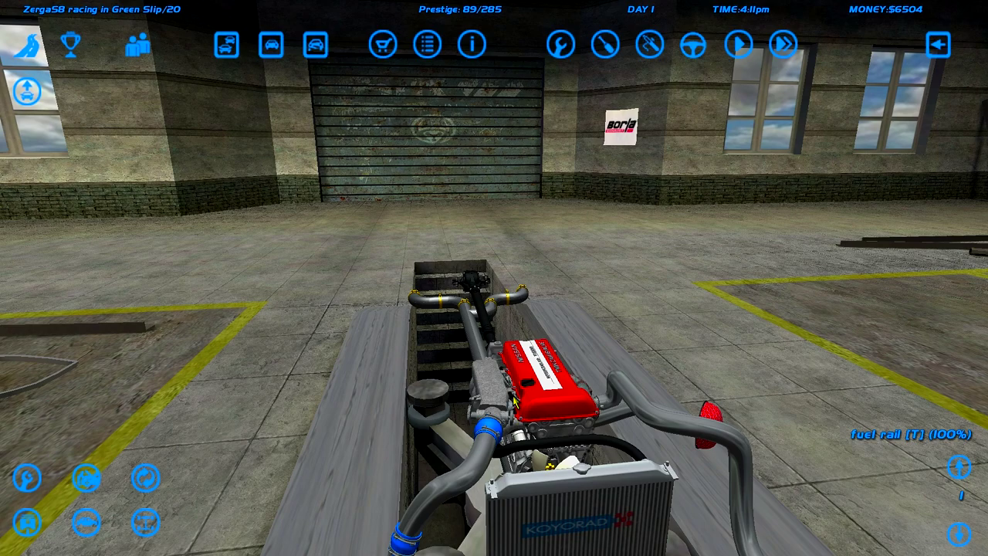
{"action": "left_click", "coordinate": [514, 400]}
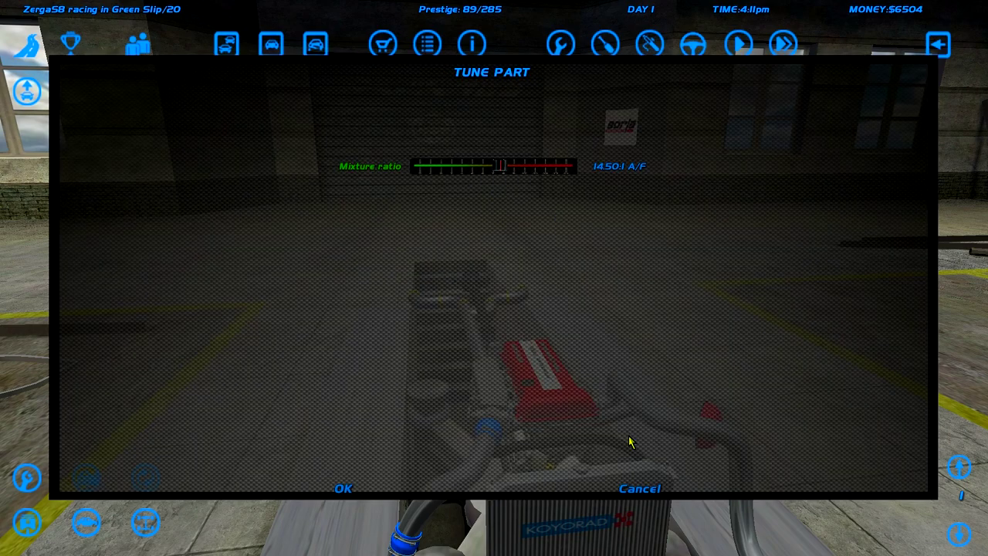
{"action": "left_click", "coordinate": [640, 488]}
{"action": "left_click", "coordinate": [87, 478]}
- Show the black steel front and bronze rear wheels, check prestige 89/270, and orbit the car
{"action": "left_click_drag", "start_coordinate": [409, 386], "coordinate": [402, 324]}
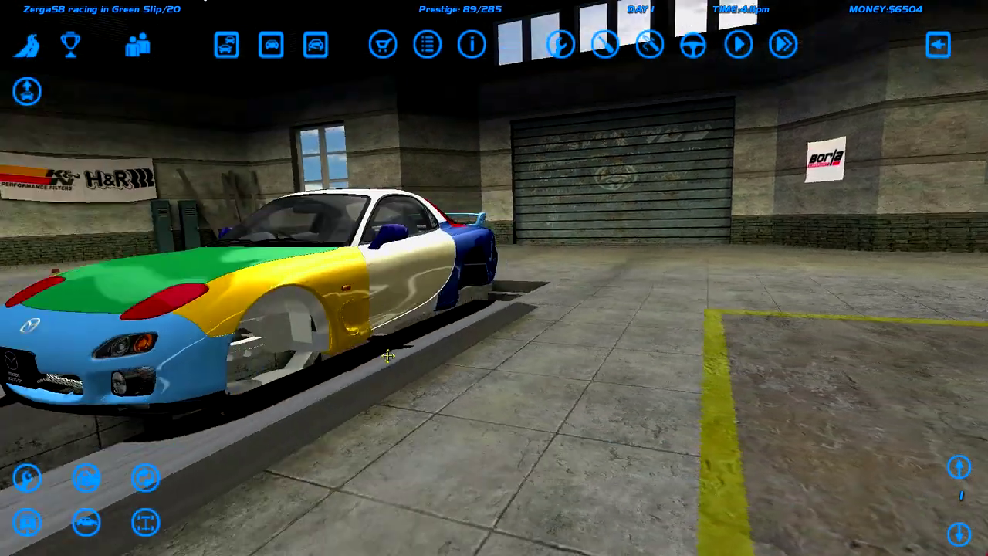
{"action": "left_click", "coordinate": [146, 523]}
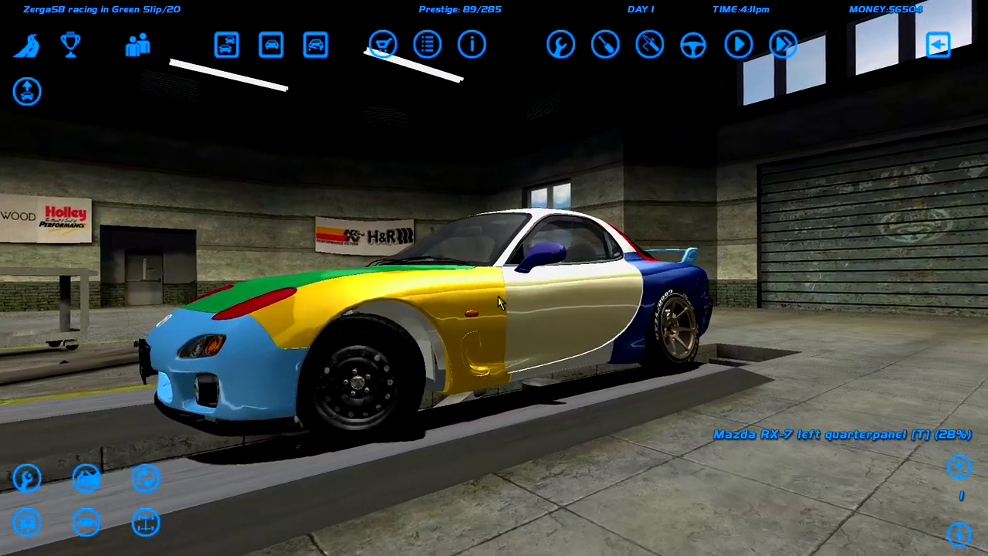
{"action": "left_click_drag", "start_coordinate": [463, 309], "coordinate": [573, 114]}
{"action": "left_click", "coordinate": [472, 44]}
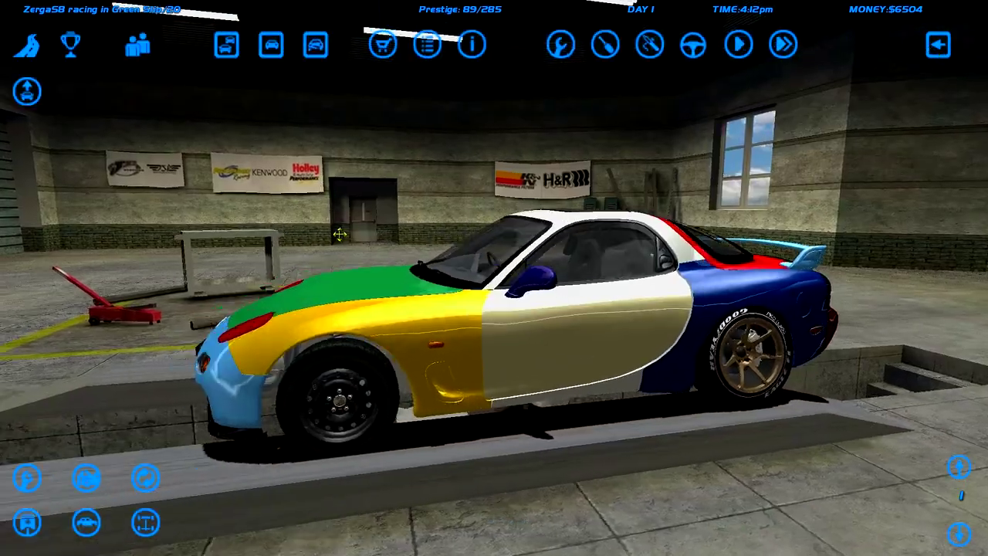
{"action": "mouse_move", "coordinate": [483, 224]}
{"action": "left_mouse_down"}
{"action": "mouse_move", "coordinate": [340, 234]}
{"action": "mouse_move", "coordinate": [346, 242]}
{"action": "left_mouse_up"}
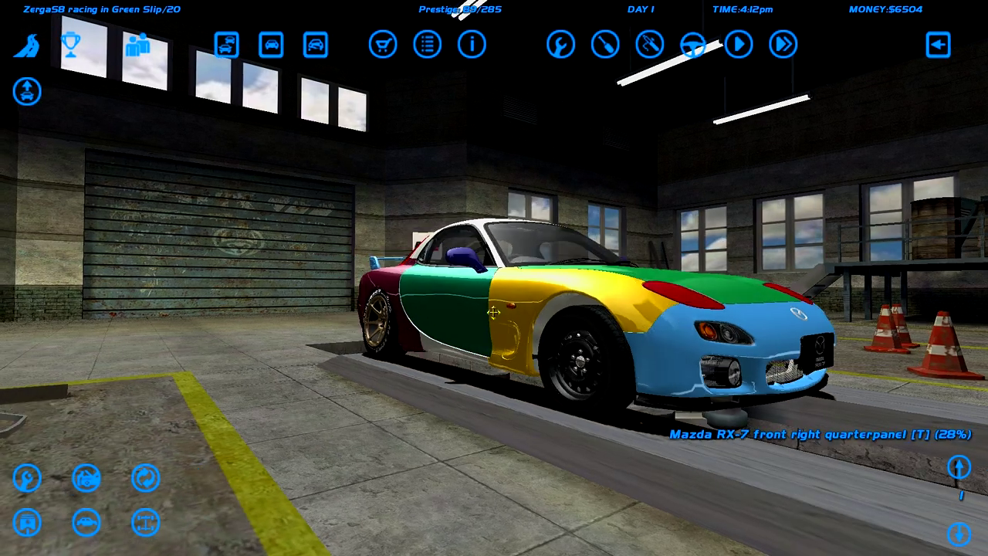
{"action": "mouse_move", "coordinate": [379, 339]}
{"action": "left_mouse_down"}
{"action": "mouse_move", "coordinate": [494, 312]}
{"action": "mouse_move", "coordinate": [537, 240]}
{"action": "left_mouse_up"}
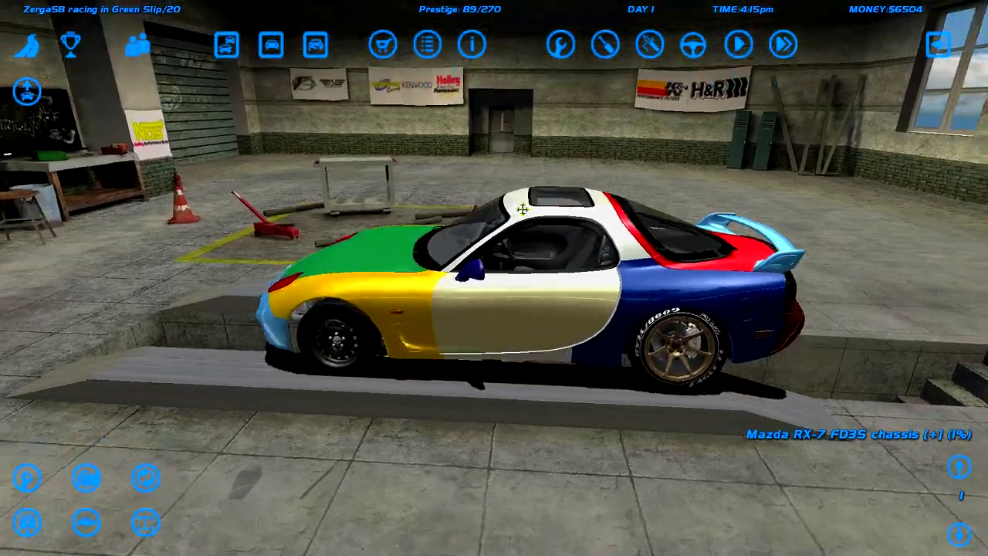
- Orbit around the RX-7 removing bumpers, fenders, hood, doors and lights, then check car info
{"action": "left_click_drag", "start_coordinate": [537, 259], "coordinate": [522, 209]}
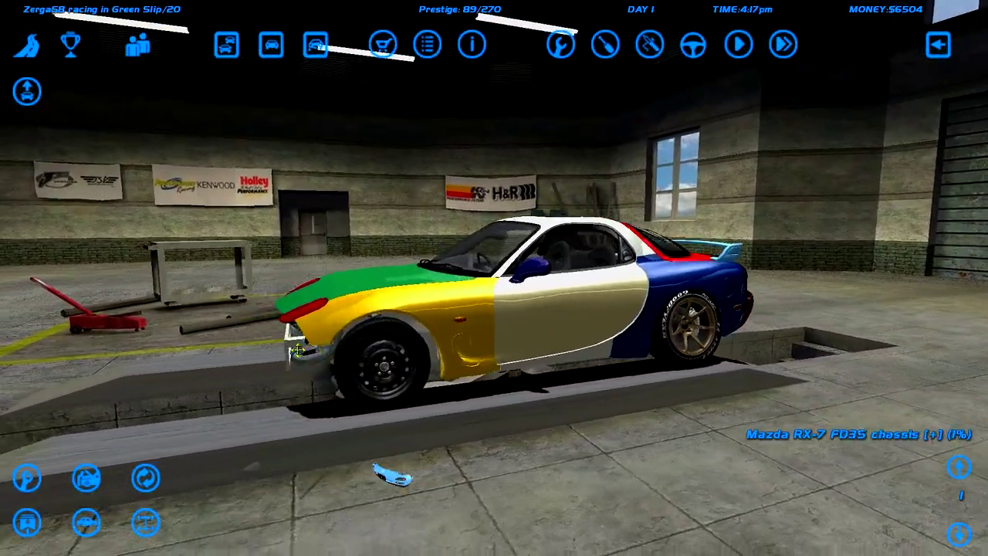
{"action": "left_click_drag", "start_coordinate": [295, 351], "coordinate": [298, 350]}
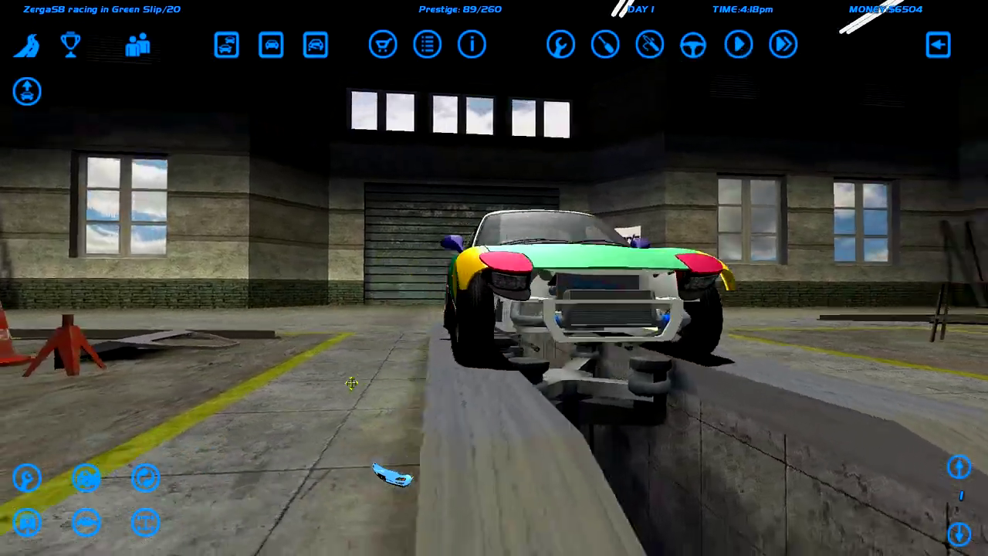
{"action": "left_click_drag", "start_coordinate": [351, 384], "coordinate": [351, 383]}
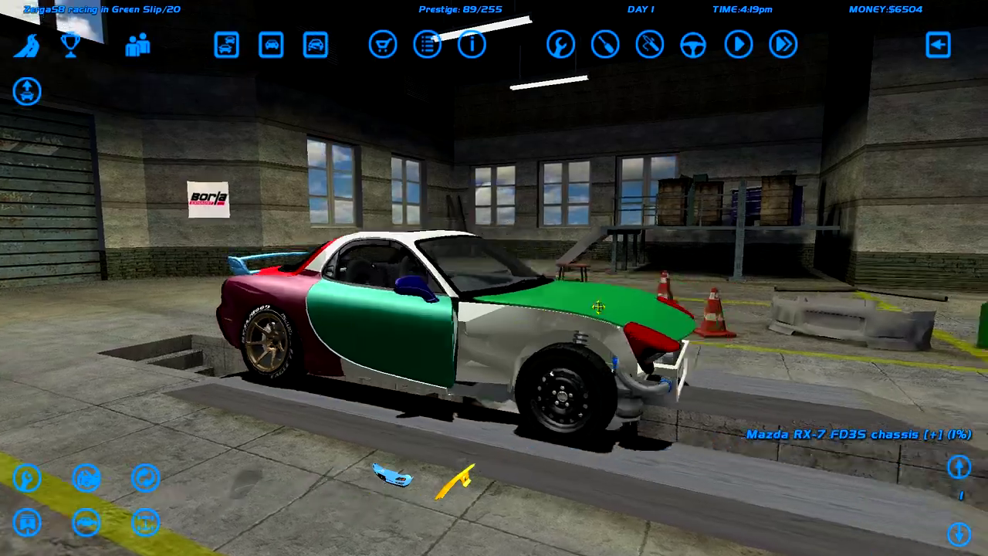
{"action": "left_click_drag", "start_coordinate": [599, 307], "coordinate": [516, 329]}
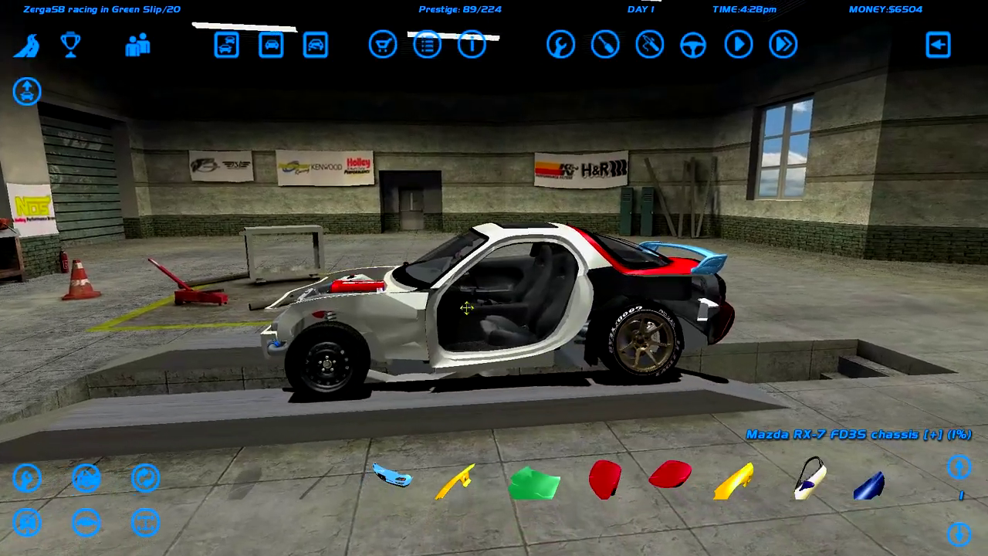
{"action": "left_click_drag", "start_coordinate": [466, 308], "coordinate": [506, 329]}
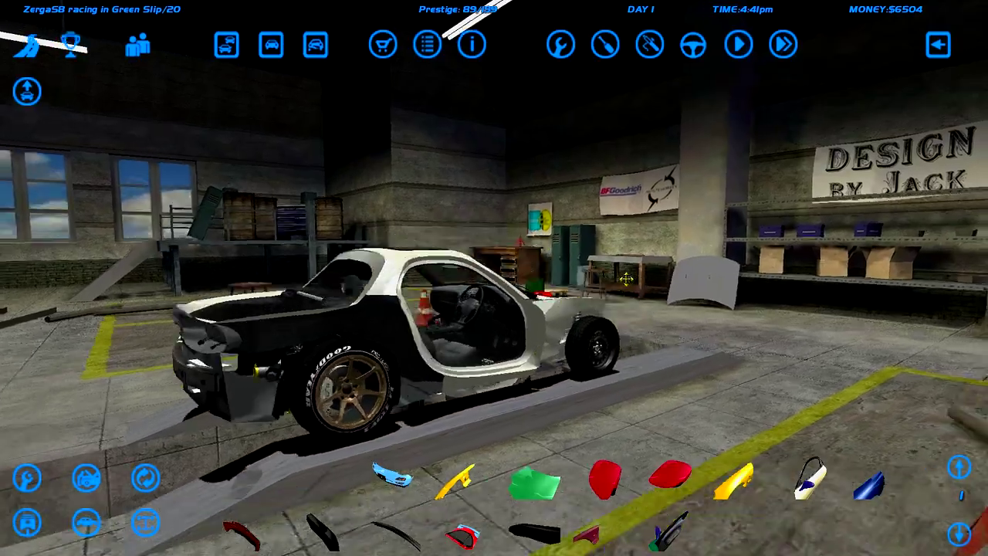
{"action": "mouse_move", "coordinate": [625, 280]}
{"action": "left_mouse_down"}
{"action": "mouse_move", "coordinate": [432, 278]}
{"action": "mouse_move", "coordinate": [442, 247]}
{"action": "left_mouse_up"}
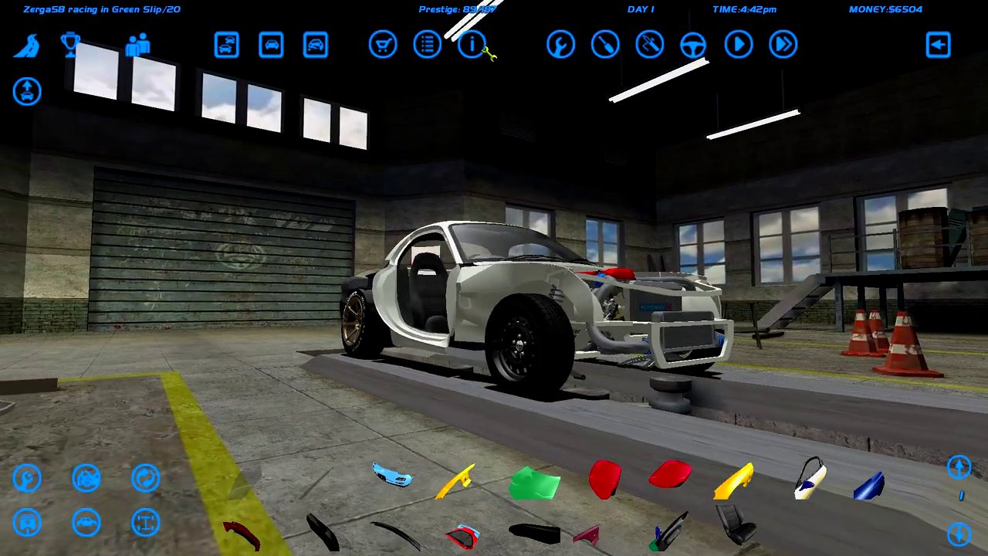
{"action": "left_click", "coordinate": [472, 44]}
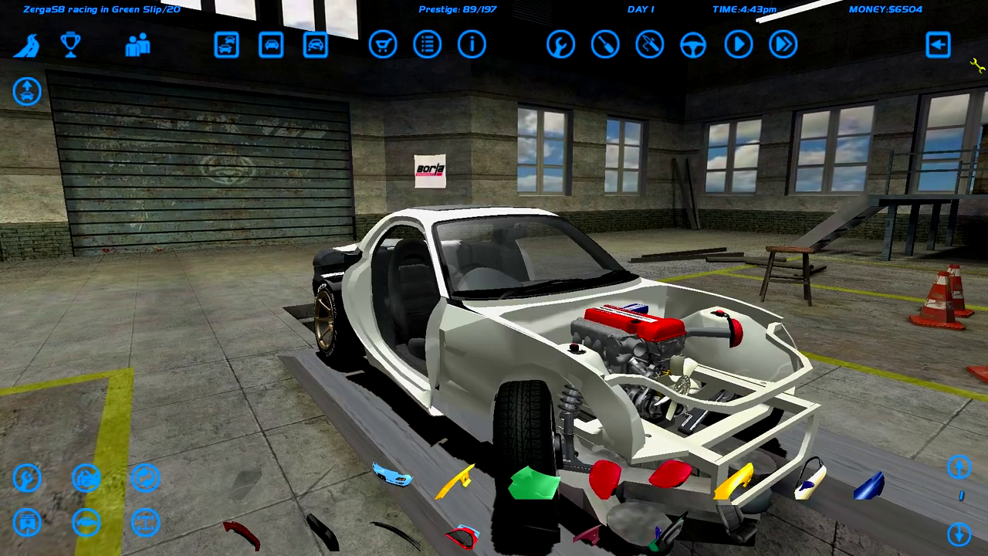
{"action": "mouse_move", "coordinate": [977, 66]}
{"action": "left_mouse_down"}
{"action": "mouse_move", "coordinate": [788, 247]}
{"action": "mouse_move", "coordinate": [689, 277]}
{"action": "mouse_move", "coordinate": [540, 294]}
{"action": "left_mouse_up"}
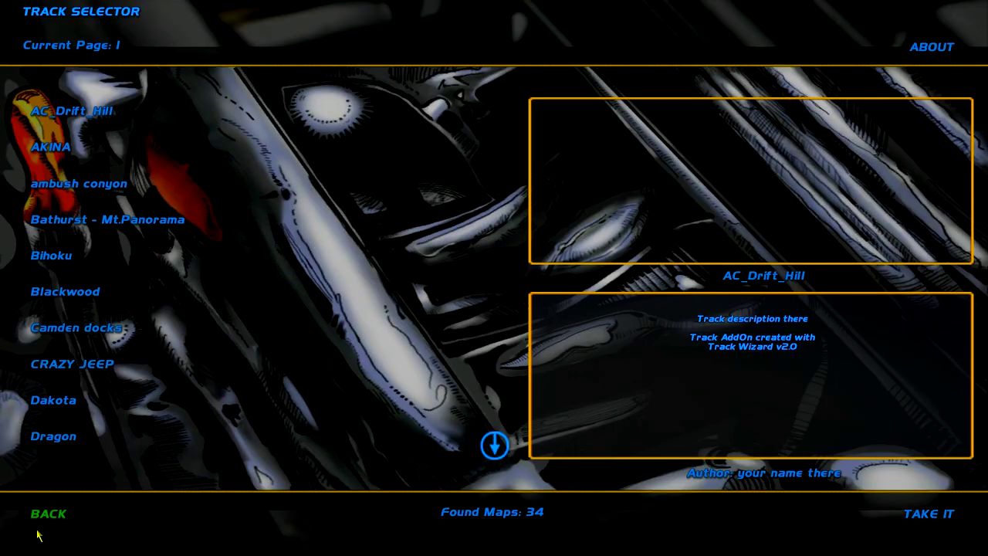
- Load ValoCity from the Track Selector and dismiss its welcome message
{"action": "left_click", "coordinate": [45, 525]}
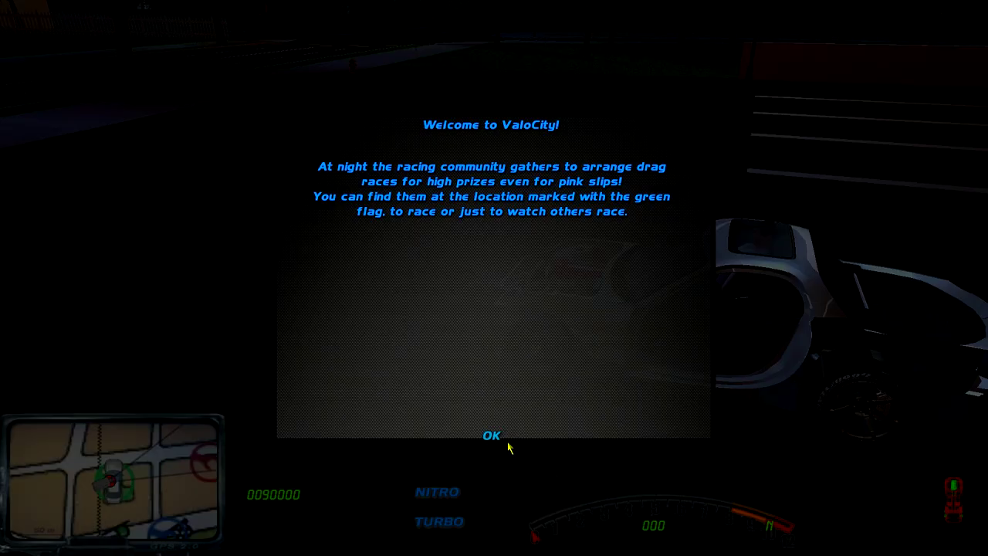
{"action": "left_click", "coordinate": [494, 440]}
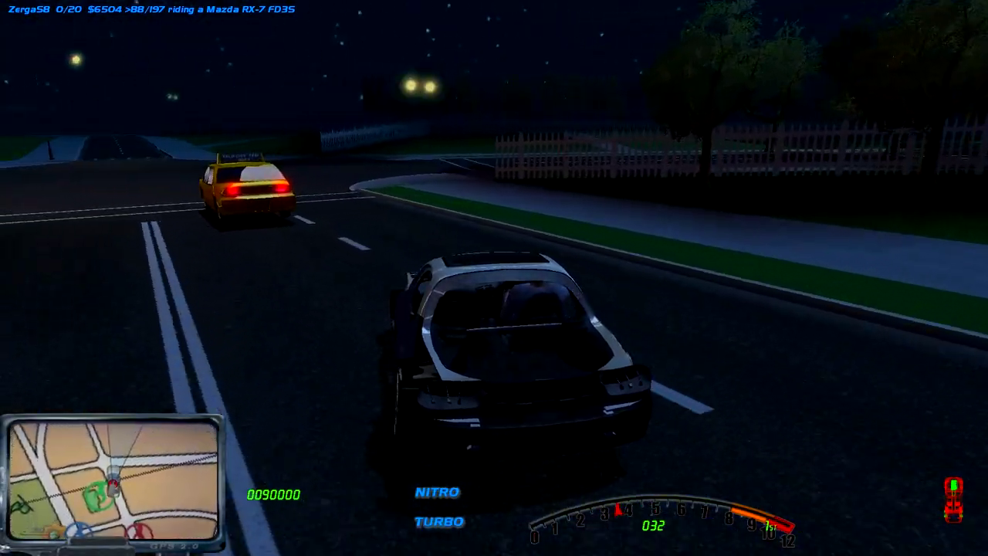
- Drive past the taxi, turn right, reach about 122 under the overpass, then use cockpit view
{"action": "key", "text": "Up"}
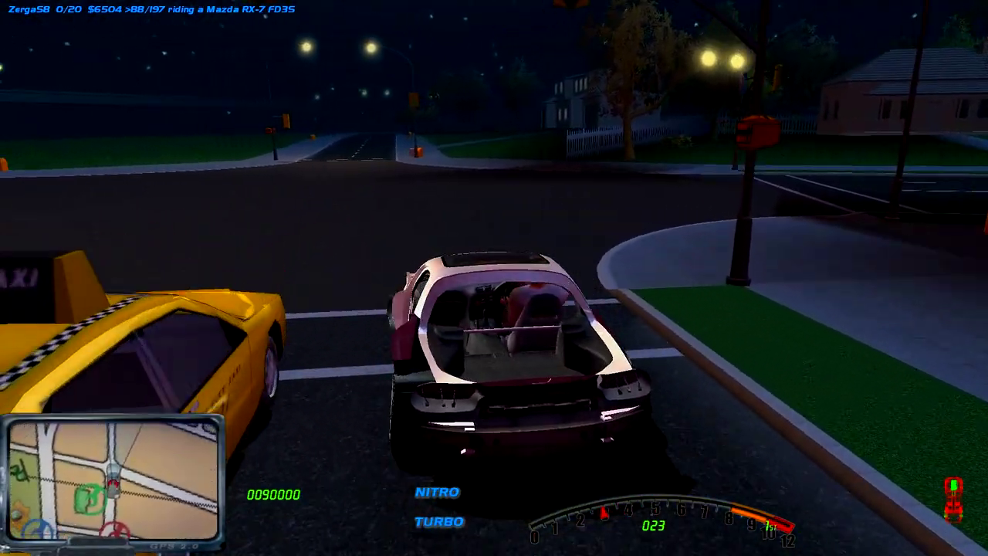
{"action": "key", "text": "Up"}
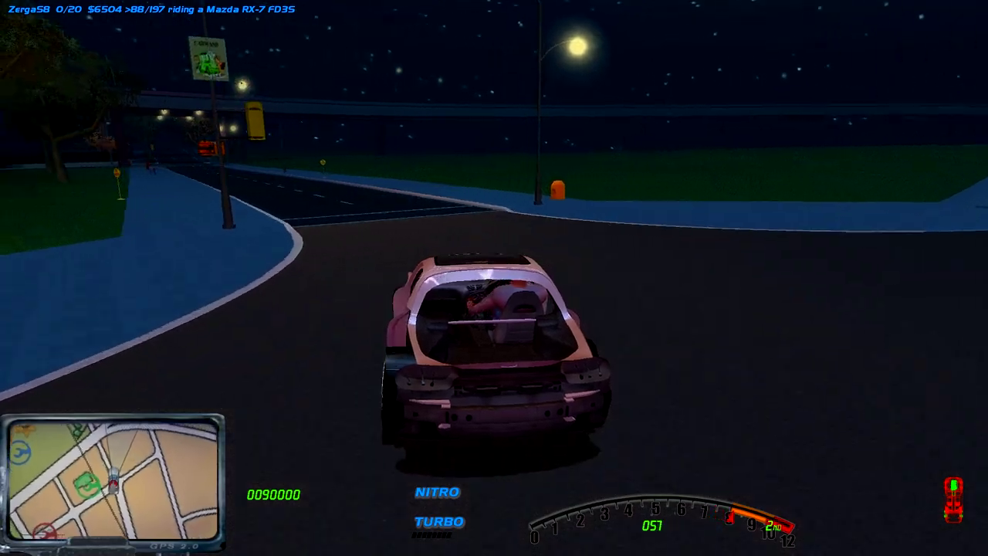
{"action": "key", "text": "Up"}
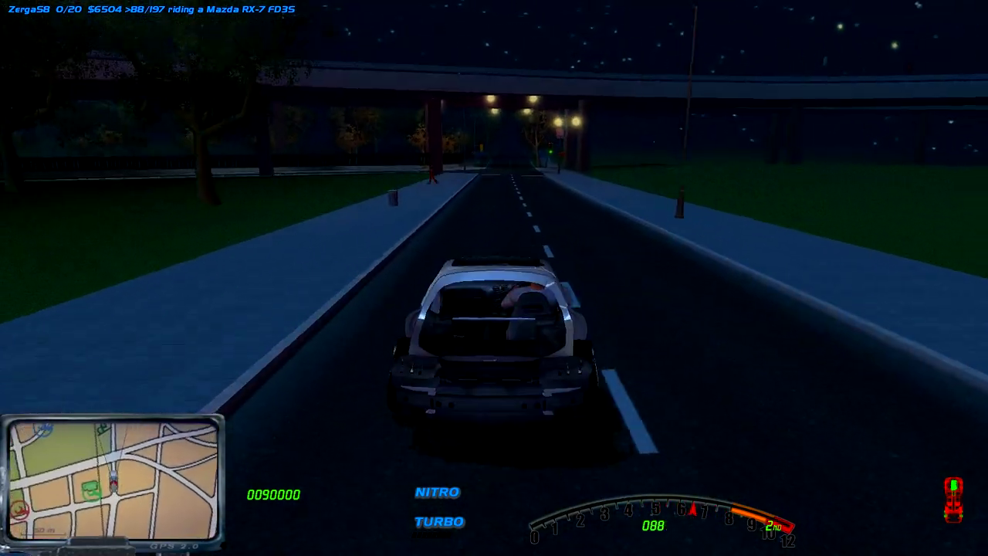
{"action": "key", "text": "Up"}
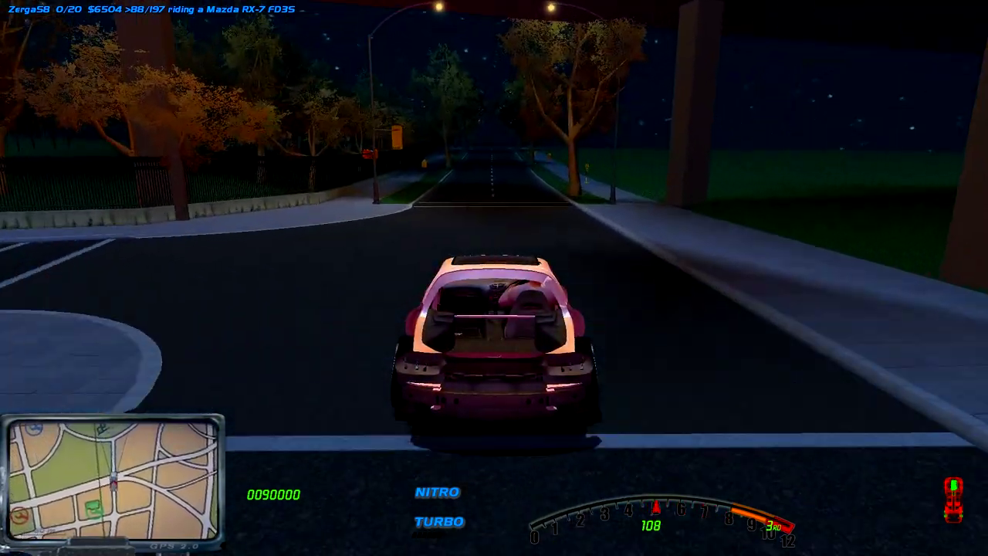
{"action": "key", "text": "Up"}
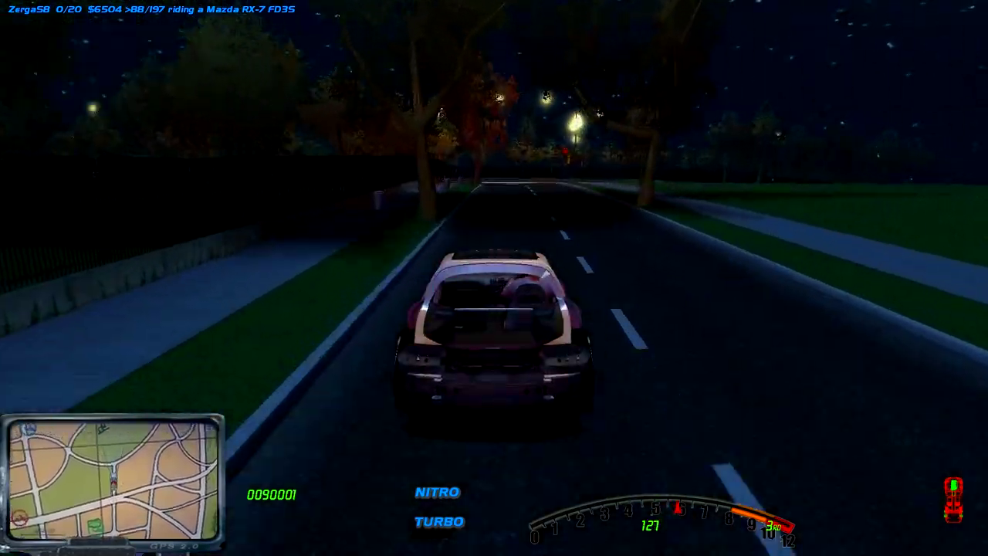
{"action": "key", "text": "c"}
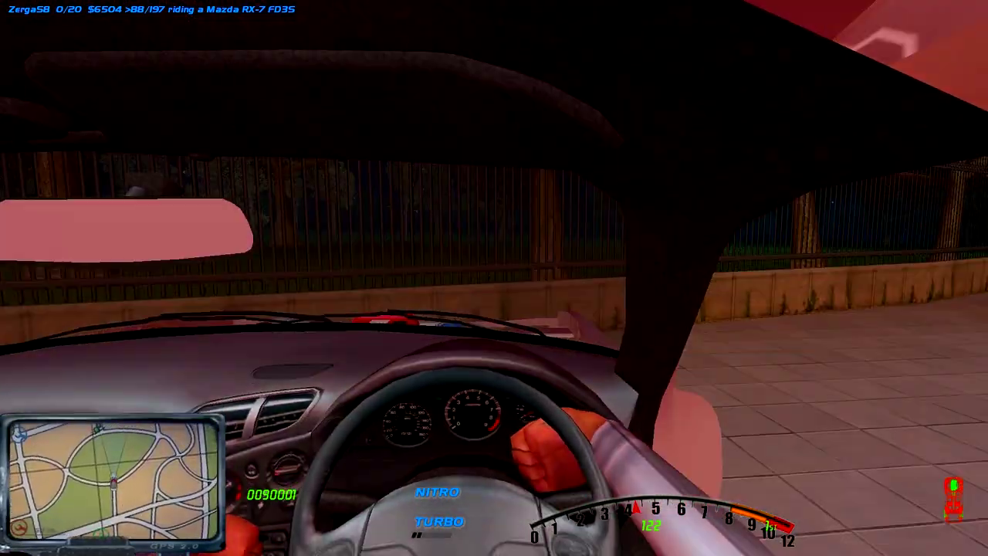
- Pause and resume, then cycle camera views twice while the wrecked RX-7 sits stopped
{"action": "key", "text": "Escape"}
{"action": "key", "text": "Escape"}
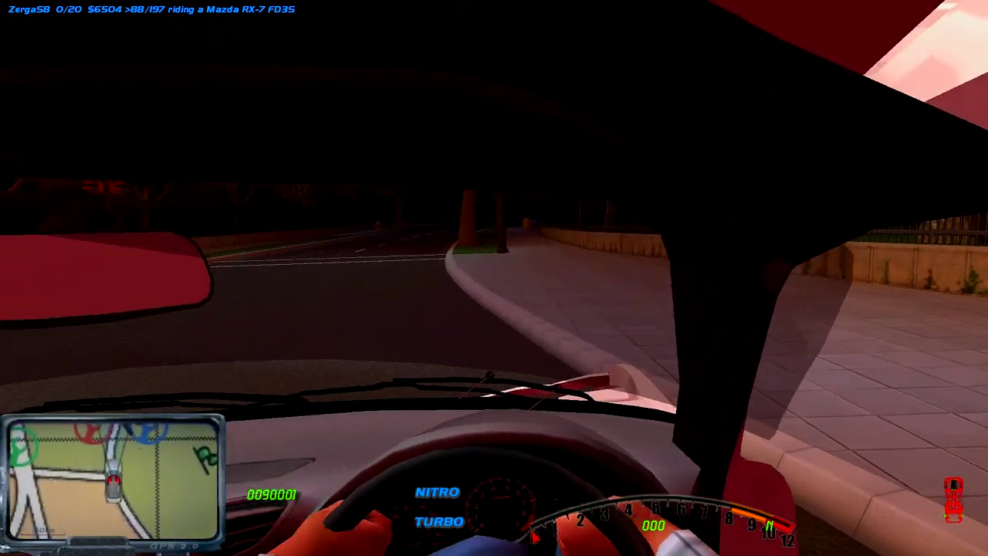
{"action": "key", "text": "c"}
{"action": "key", "text": "c"}
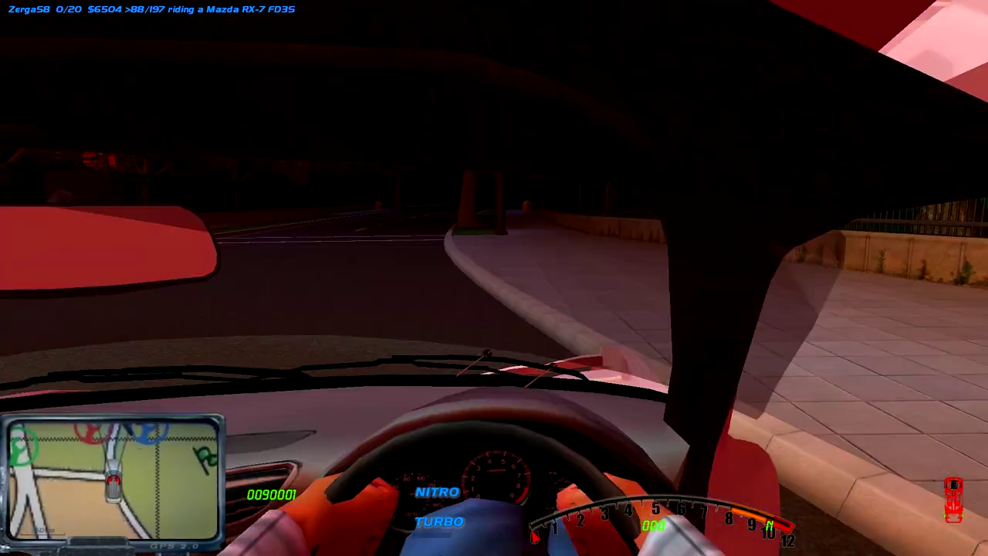
{"action": "key", "text": "c"}
{"action": "key", "text": "c"}
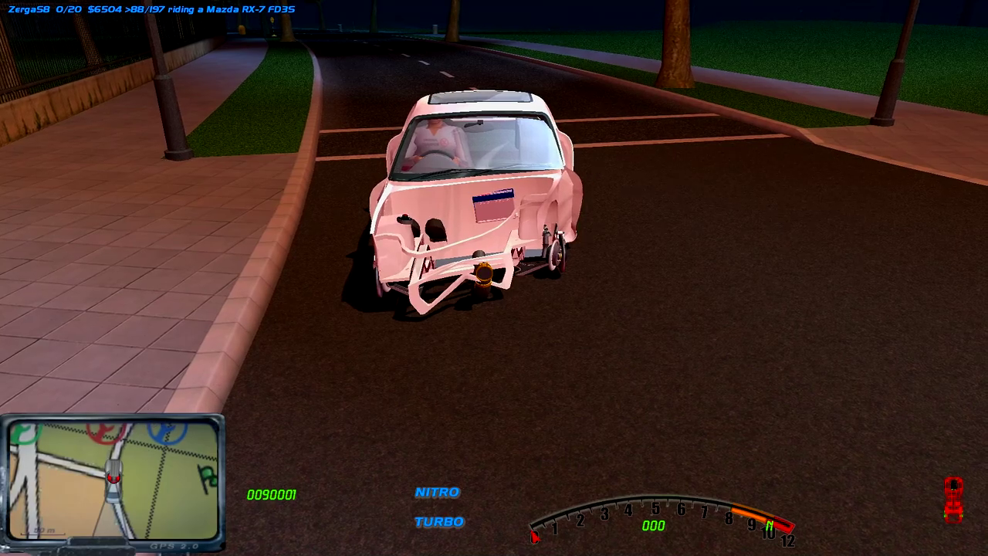
{"action": "key", "text": "c"}
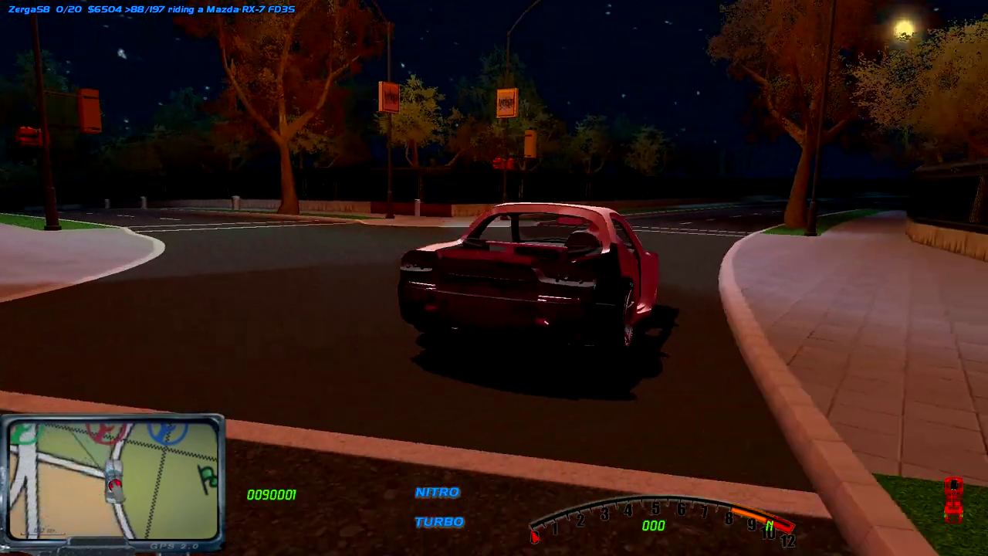